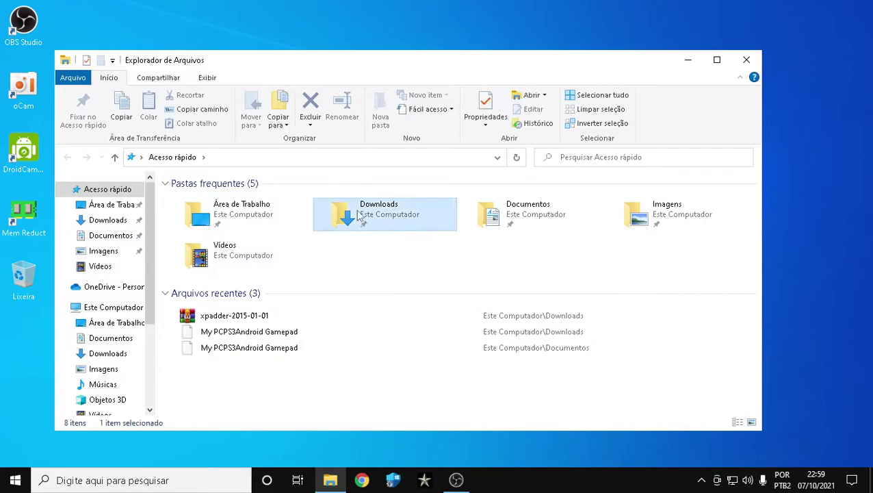
Extract the xpadder-2015-01-01 archive directly into the Downloads folder
double_click(357, 214)
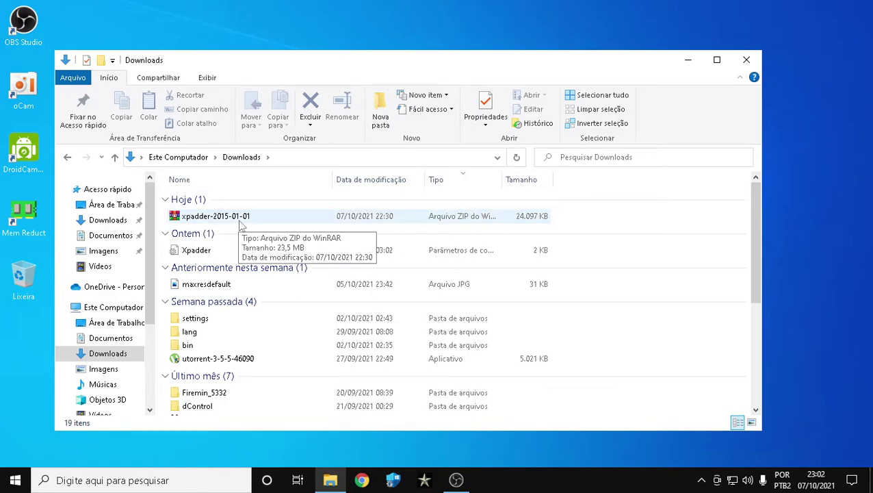
left_click(327, 218)
right_click(327, 218)
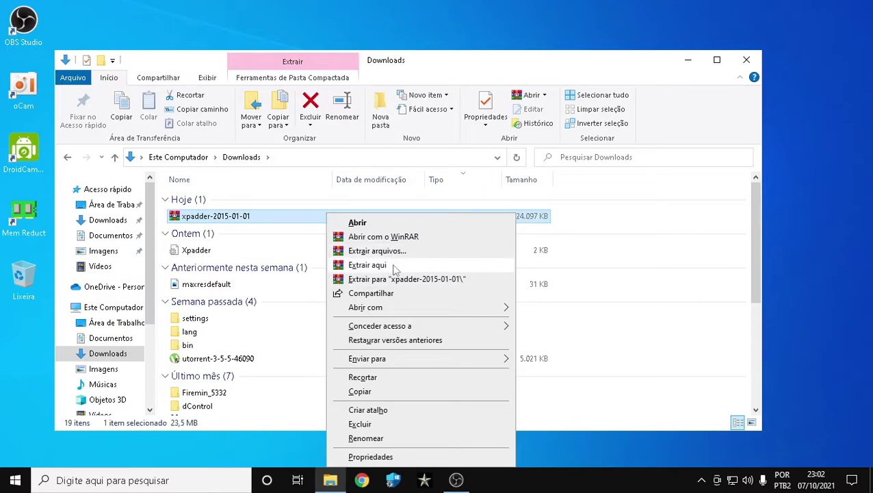
left_click(367, 265)
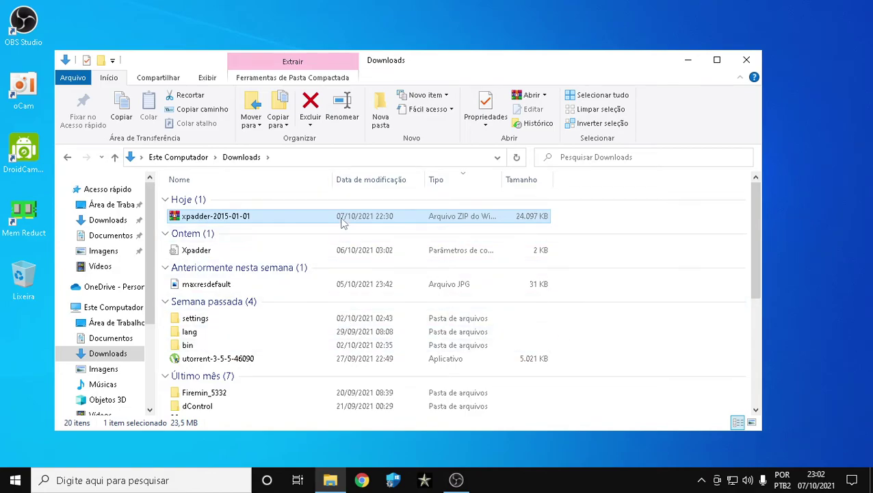
Launch Xpadder from the extracted Xpadder.v2015.01.01.Repack.Multilingual.Retail folder and accept its risk and copyright notices
left_click_drag(757, 279, 749, 376)
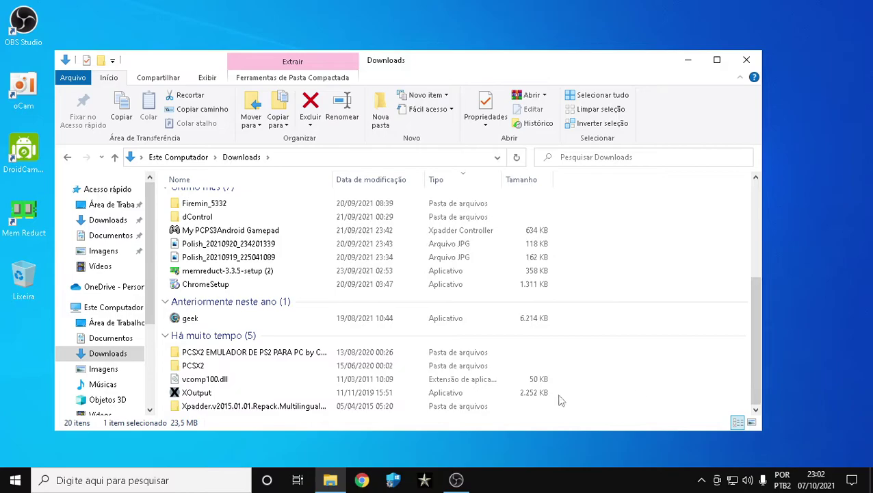
double_click(304, 407)
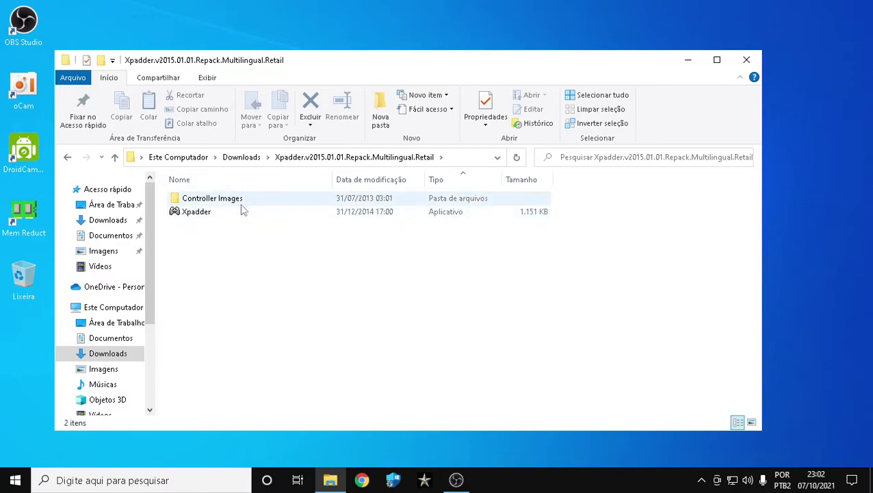
double_click(241, 206)
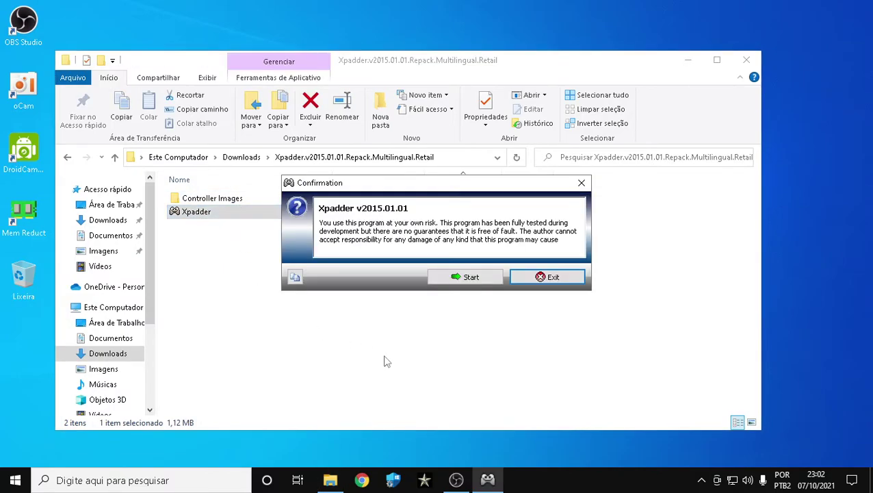
left_click(464, 281)
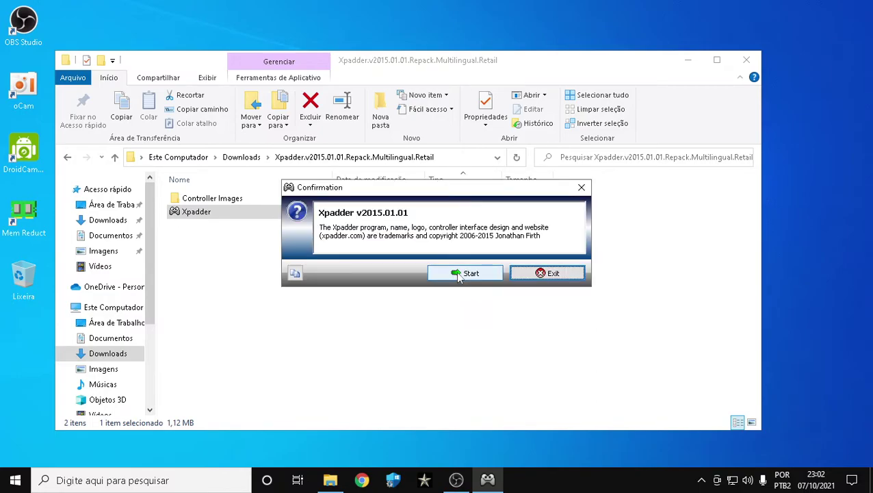
left_click(466, 273)
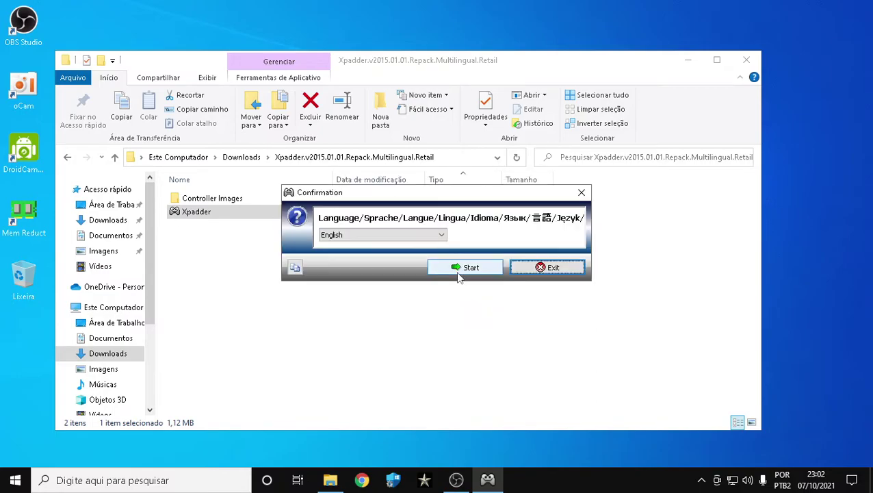
Set Xpadder's language to Português (Brasileiro) and continue the first-run setup
left_click(423, 236)
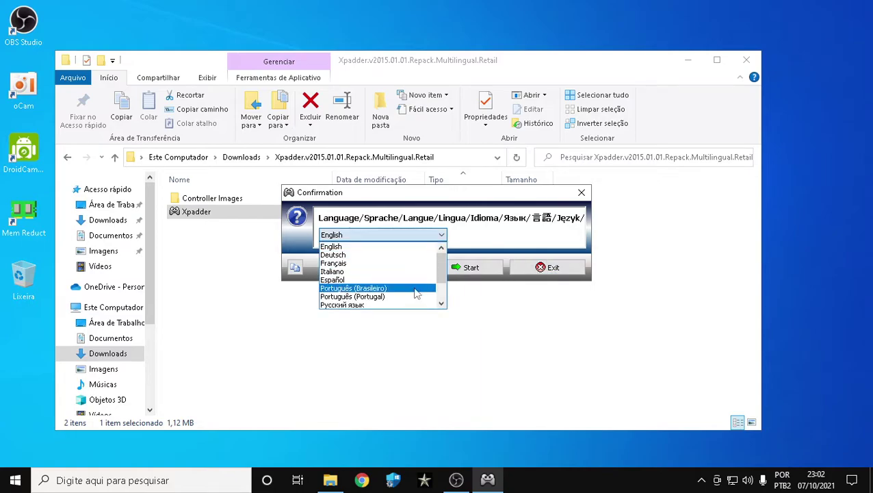
left_click(416, 290)
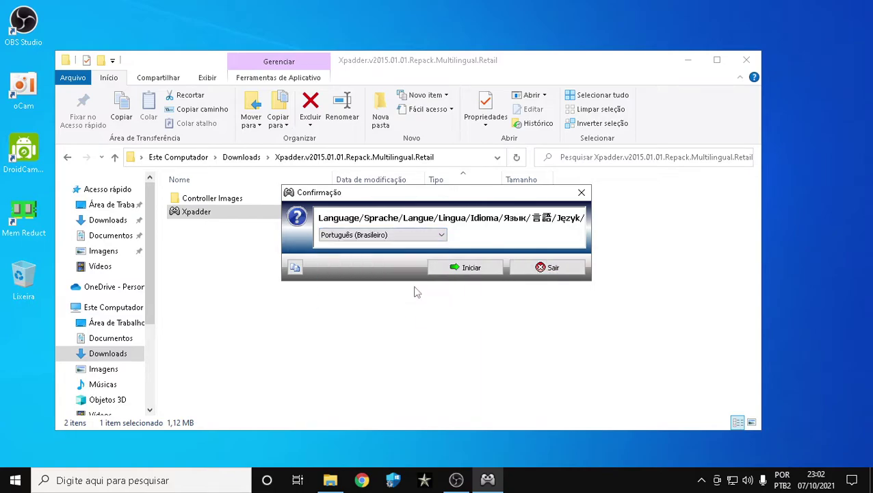
left_click(452, 268)
left_click(466, 290)
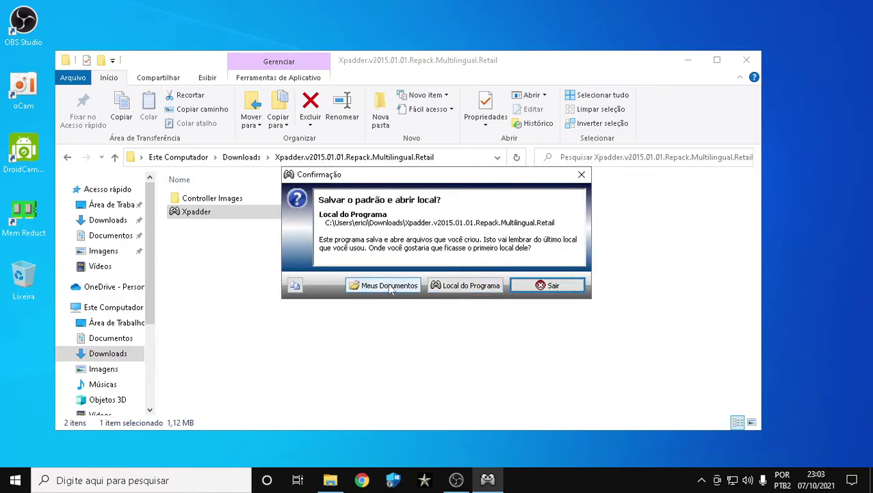
Choose Local do Programa as the default save location, add the Windows file associations, and close the folder window
left_click(464, 290)
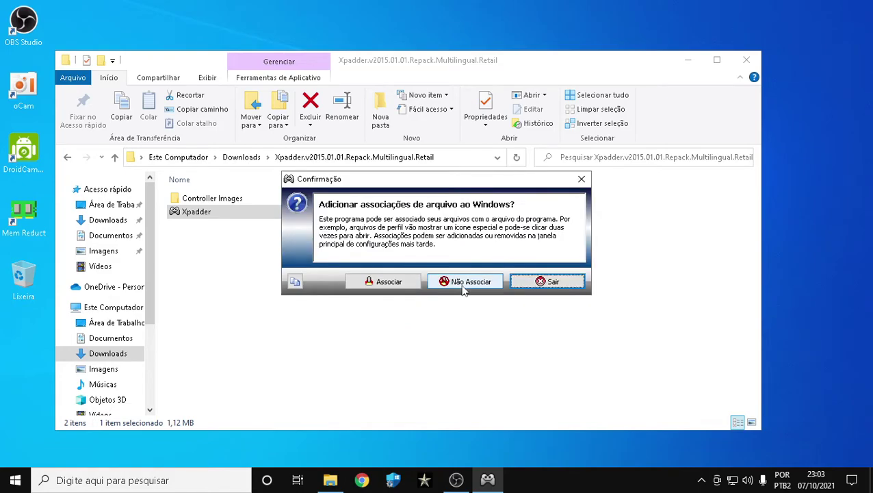
left_click(374, 286)
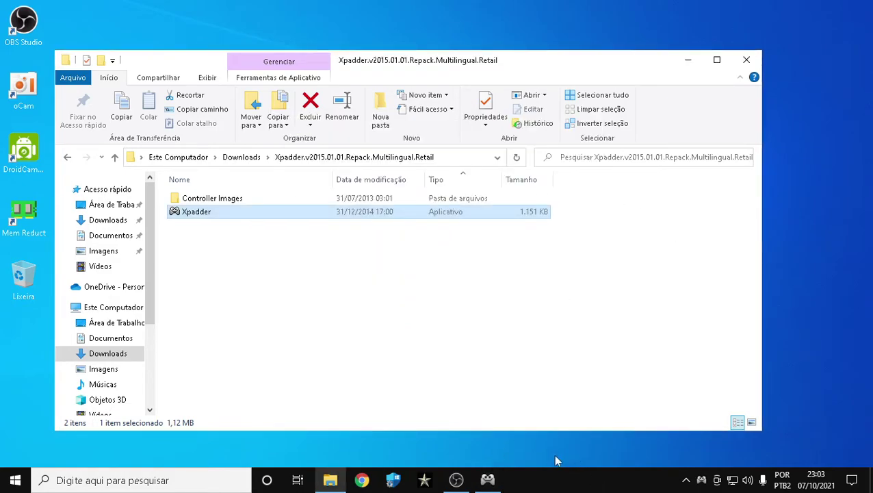
left_click(747, 59)
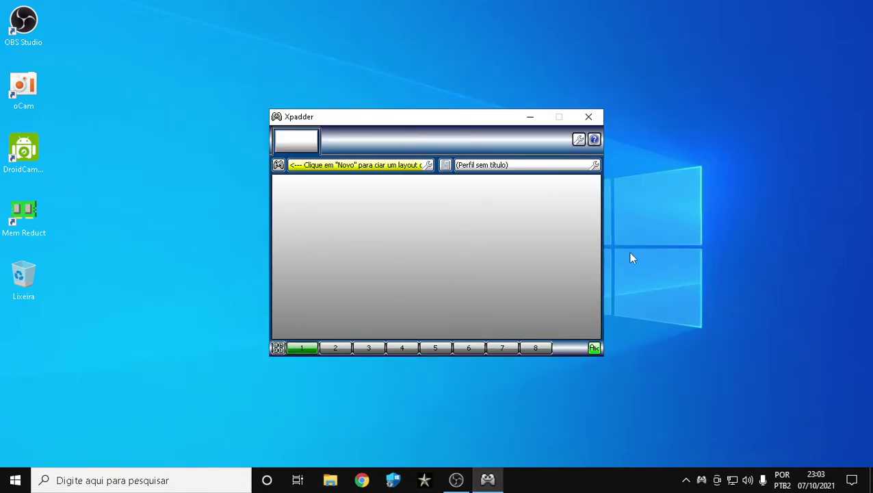
Start a new controller layout and browse to the Controller Images folder for its picture
left_click(278, 166)
left_click(303, 180)
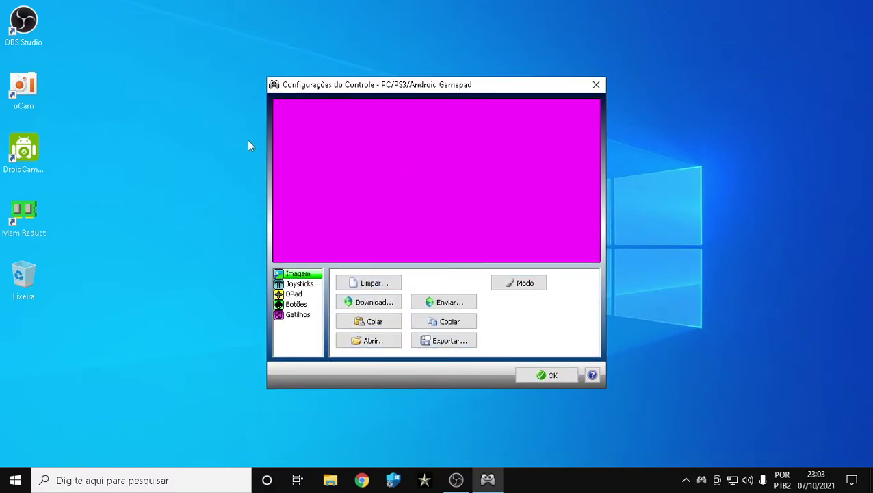
left_click(369, 341)
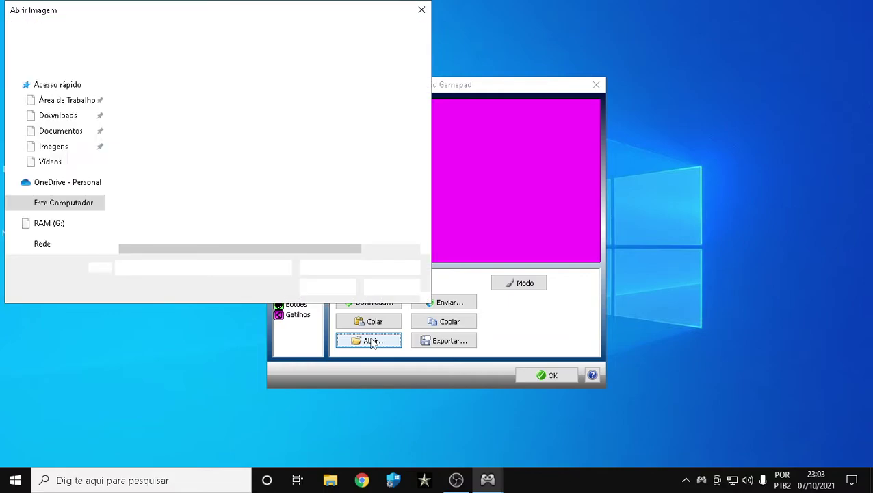
left_click(196, 98)
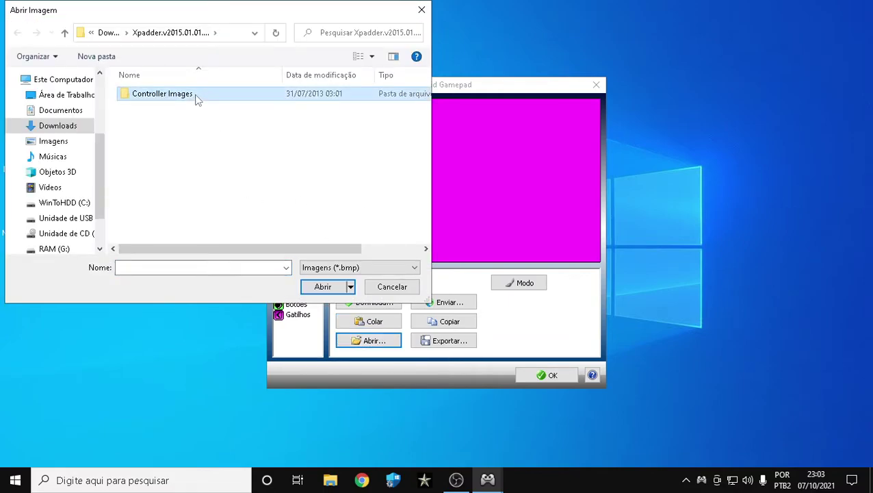
double_click(193, 98)
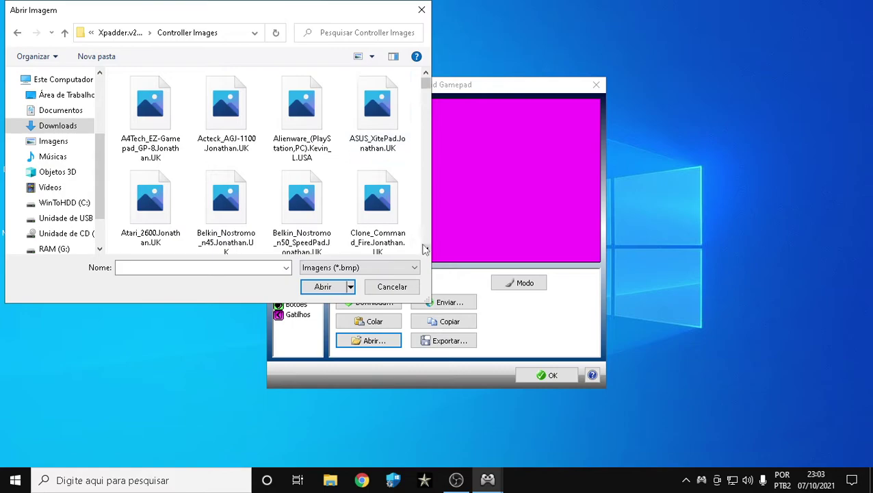
Load the UK version of the Sony_PlayStation_3 bitmap as the controller's image
left_click(426, 249)
left_click(425, 249)
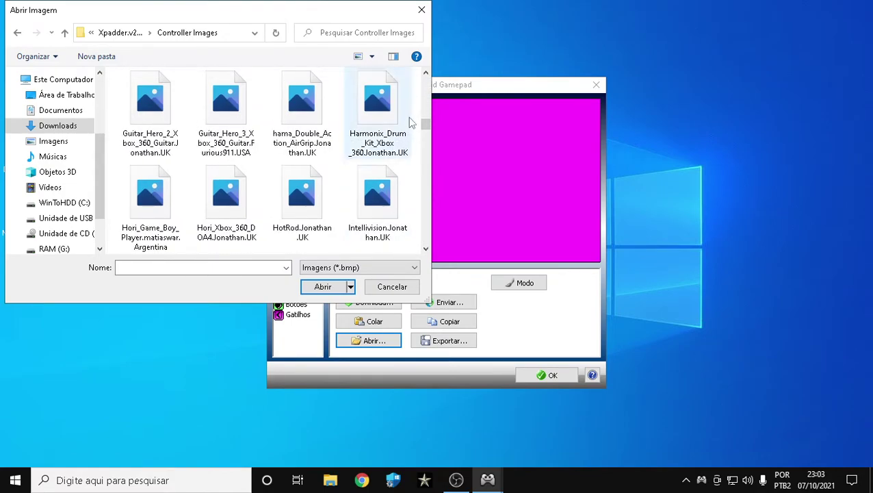
left_click(426, 74)
left_click(426, 74)
left_click(426, 74)
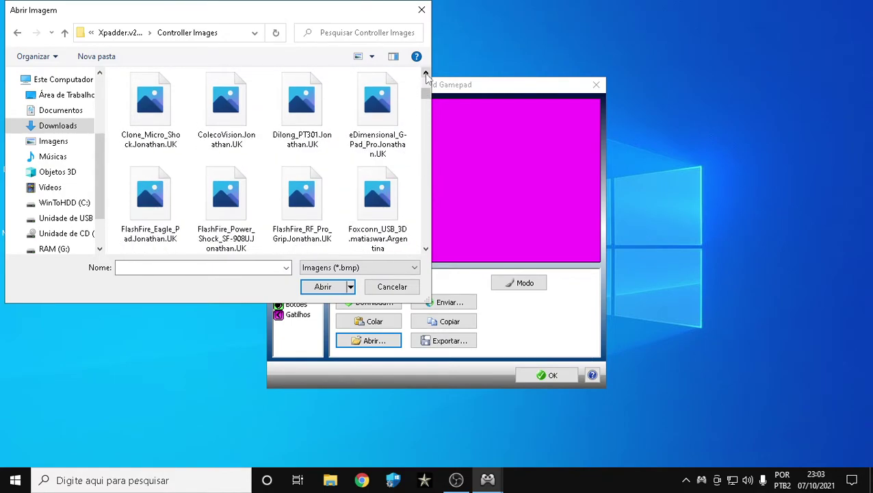
left_click(425, 74)
left_click(426, 249)
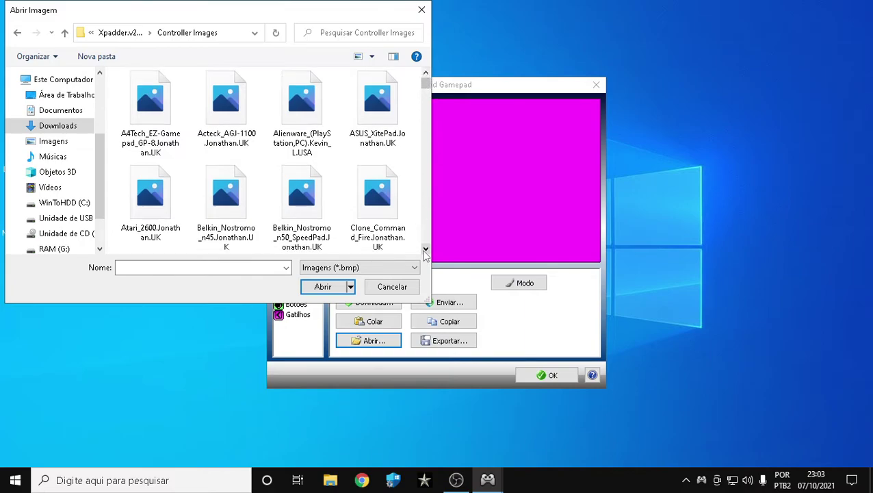
left_click(425, 250)
left_click(425, 250)
left_click(426, 251)
left_click(426, 251)
left_click(426, 251)
left_click(426, 250)
left_click(426, 250)
left_click(425, 251)
left_click(426, 251)
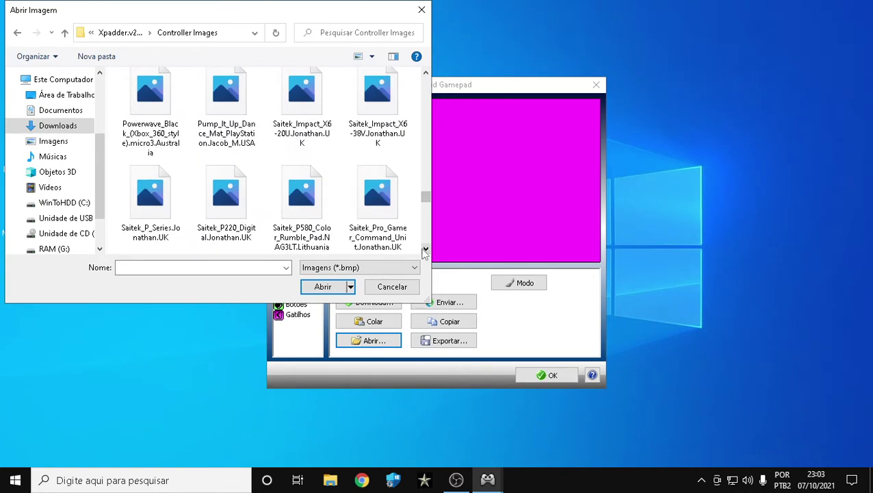
left_click(426, 251)
left_click(426, 250)
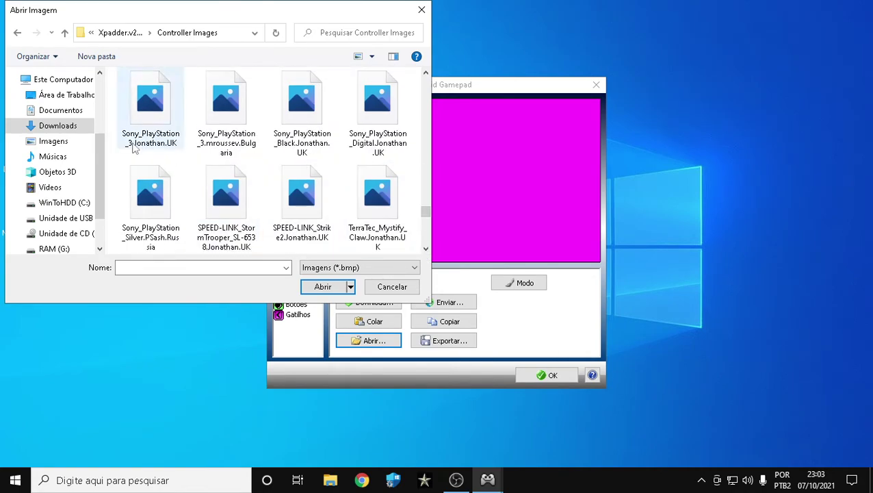
mouse_move(169, 151)
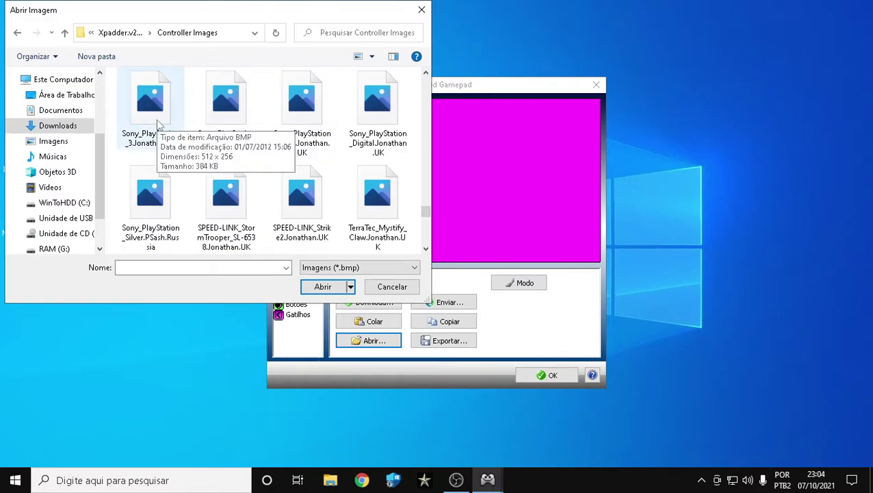
left_click(153, 113)
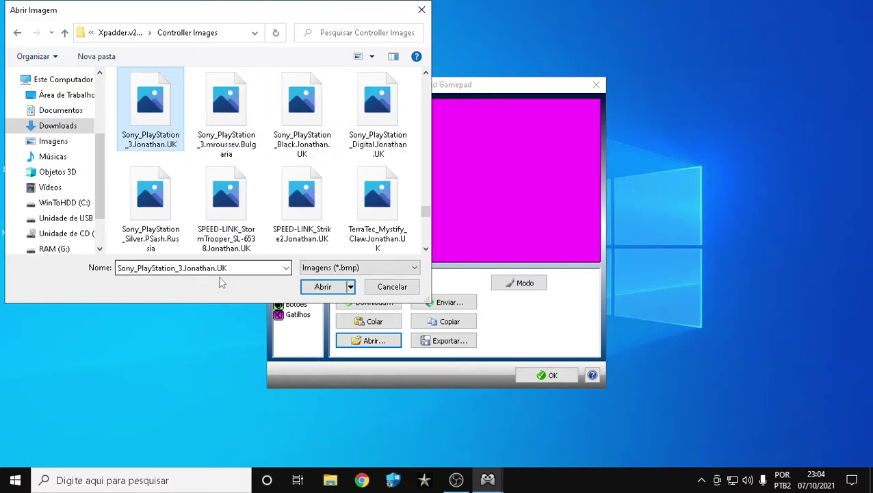
left_click(320, 287)
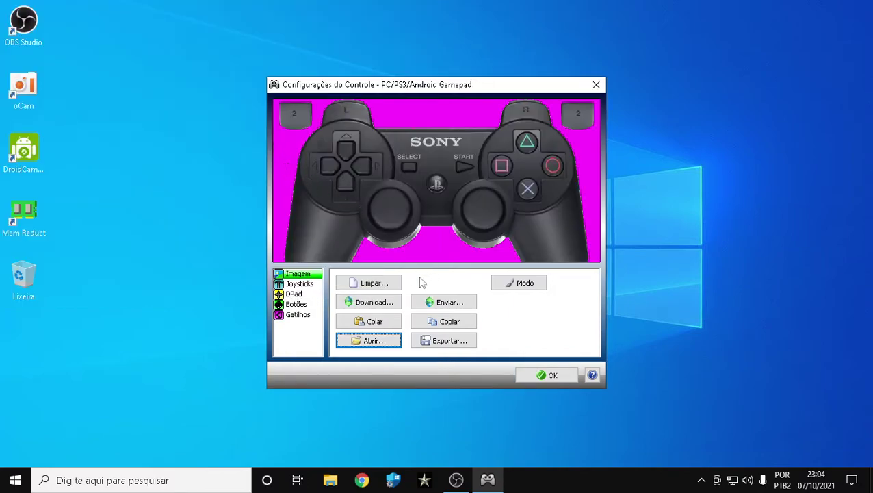
Enable Joystick 1 (Eixo X, Eixo Y) and Joystick 2 (Eixo Z, Eixo RZ), placing their markers over the left and right analog sticks
left_click(301, 286)
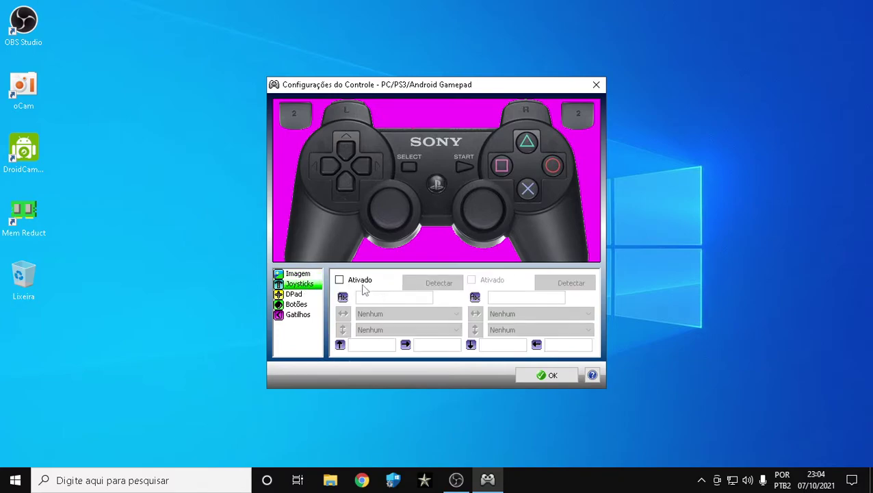
left_click(339, 280)
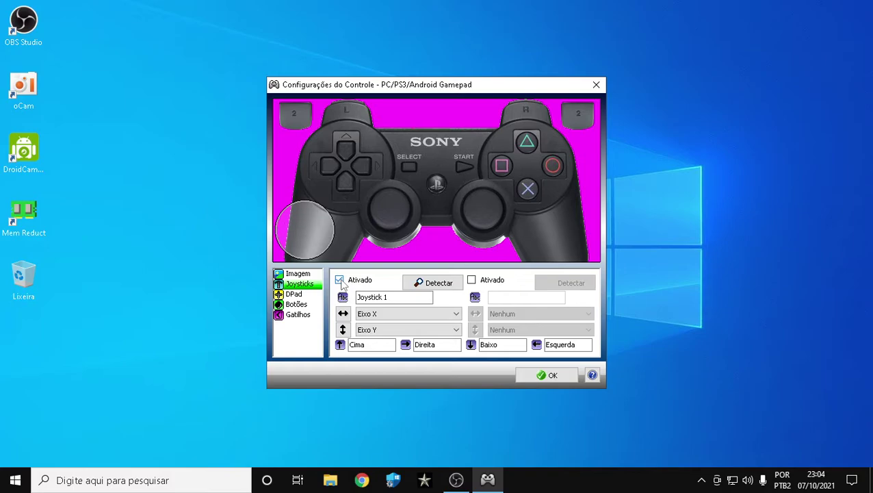
left_click(472, 281)
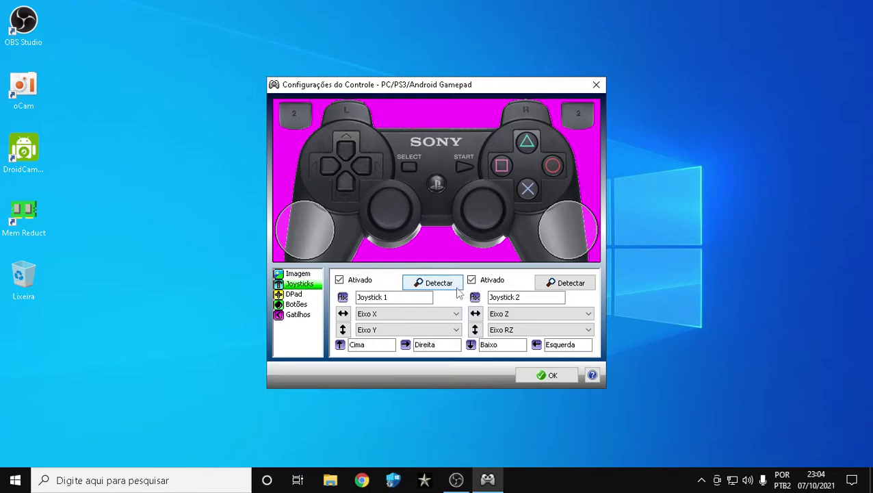
left_click(455, 286)
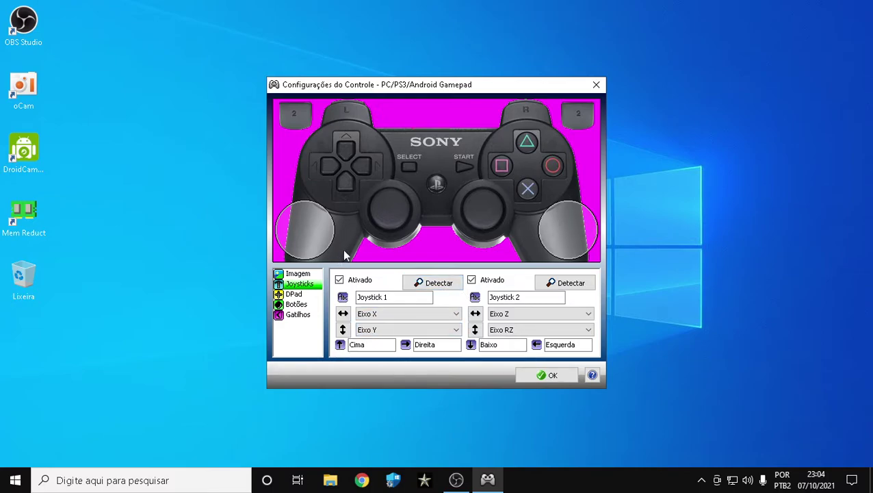
left_click_drag(313, 231, 399, 214)
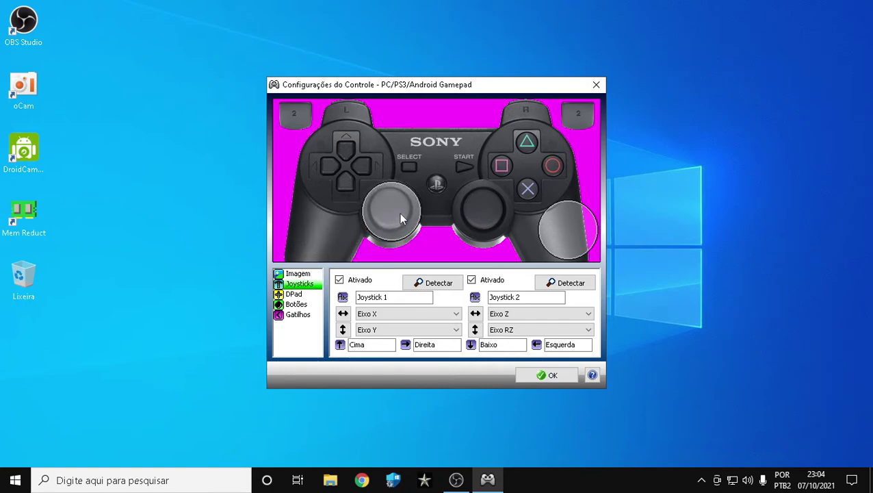
left_click_drag(559, 230, 477, 212)
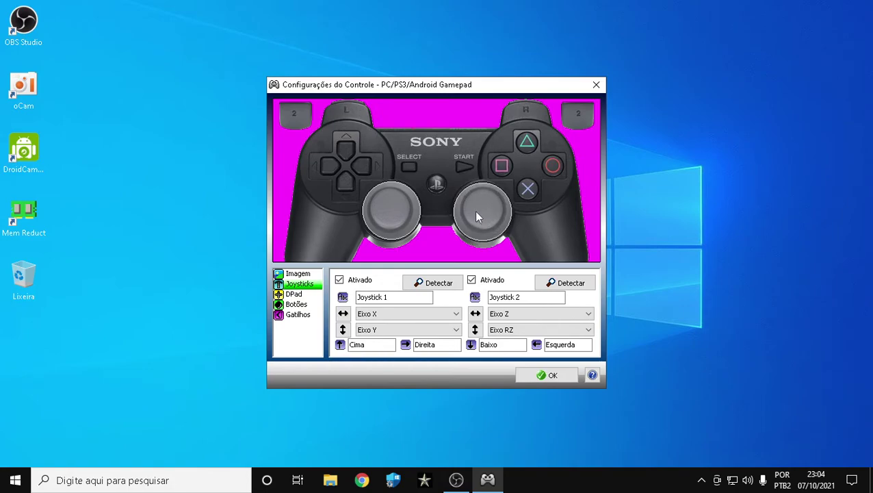
Enable the DPad and detect all four of its directions as POV
left_click(299, 294)
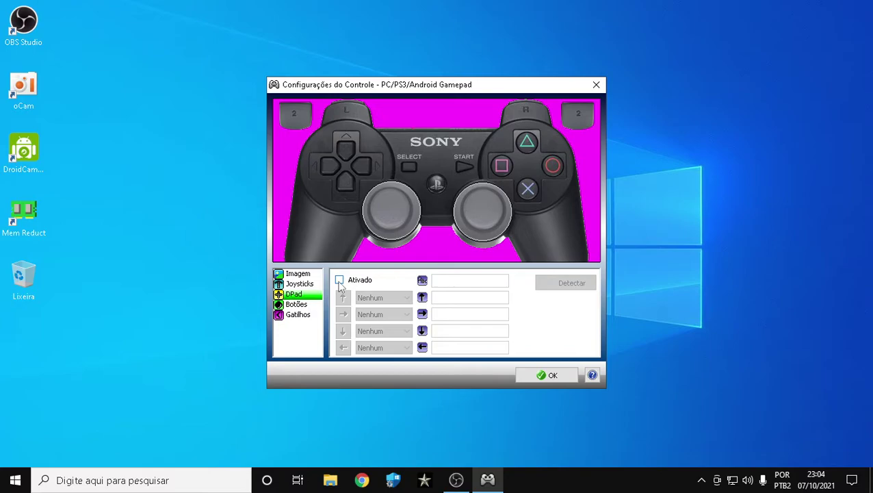
left_click(340, 282)
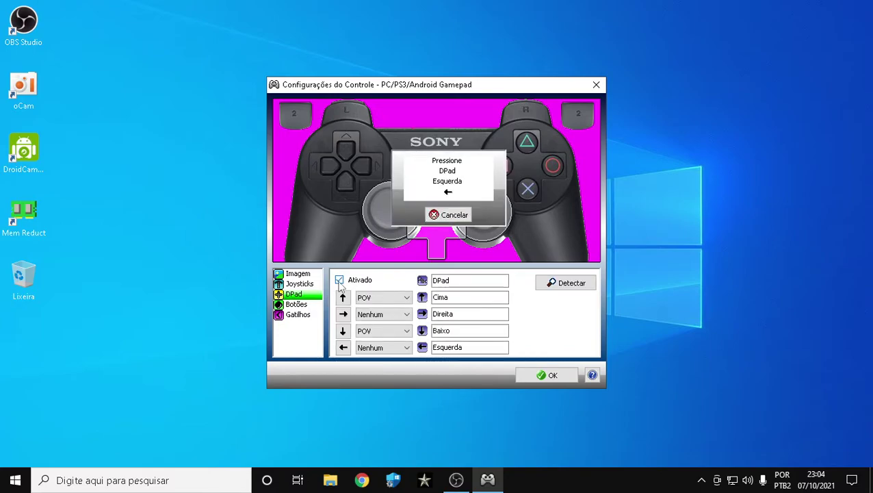
left_click(340, 281)
left_click(339, 281)
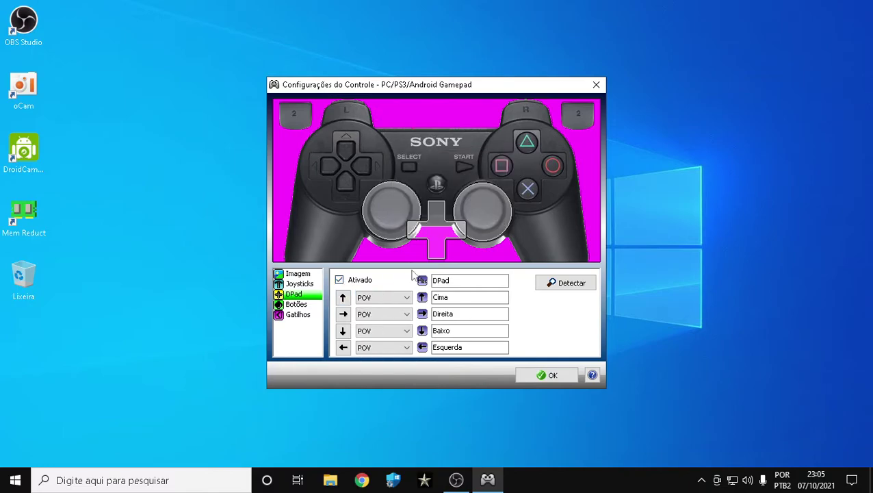
Place the DPad marker over the directional pad, and add Botão 1 to 4 over triangle, circle, cross and square respectively
left_click_drag(440, 241, 348, 170)
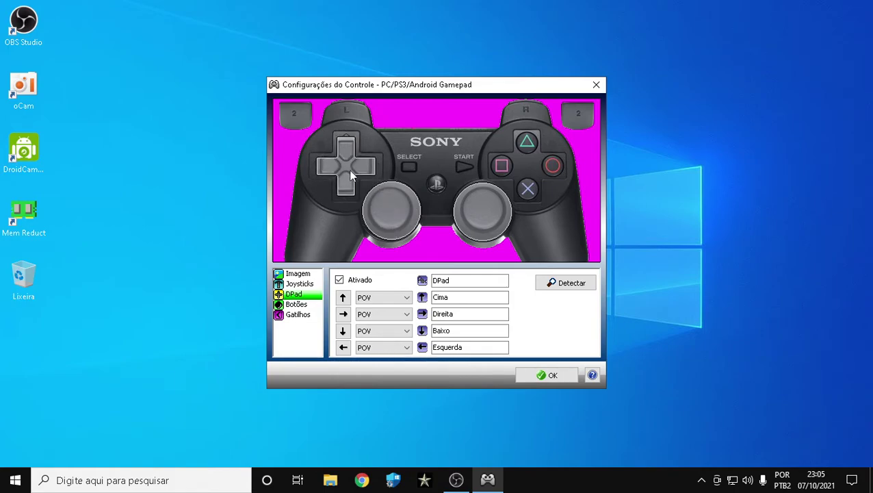
left_click(299, 305)
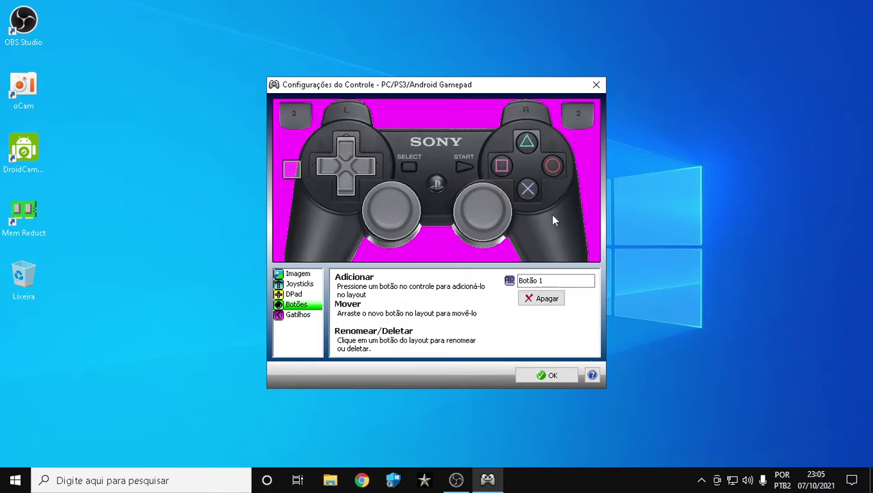
left_click_drag(293, 169, 527, 140)
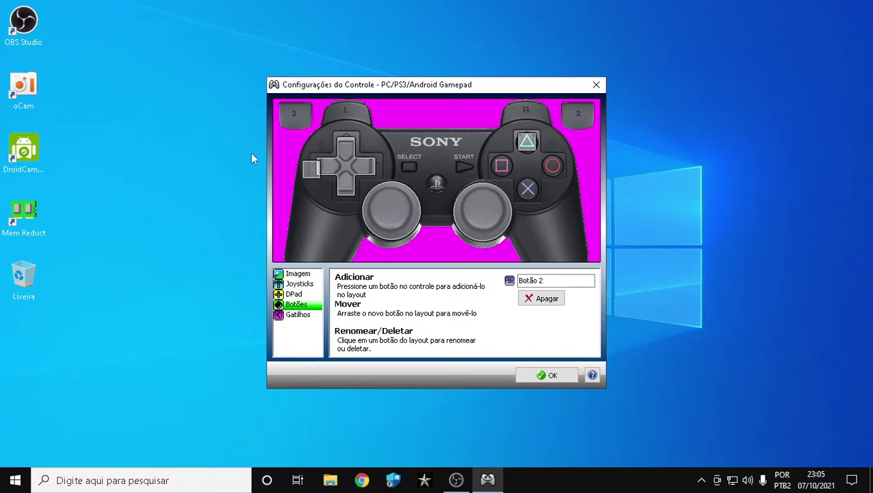
left_click_drag(308, 170, 552, 167)
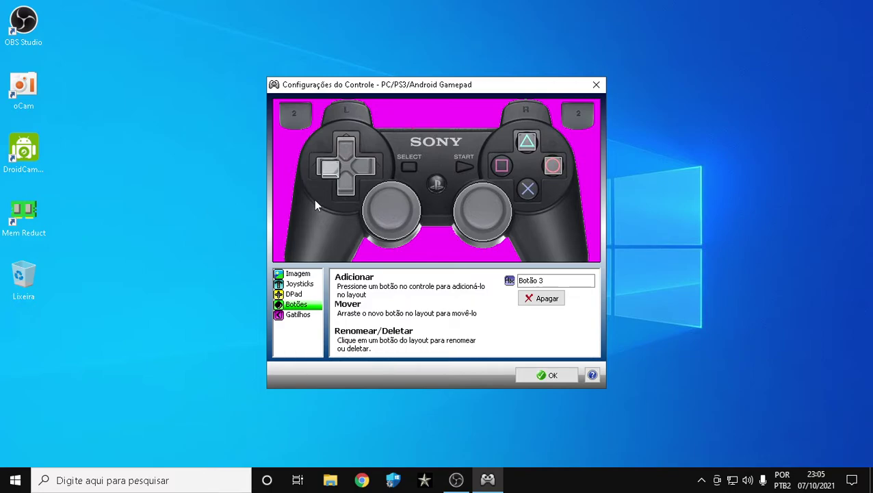
left_click_drag(330, 172, 526, 189)
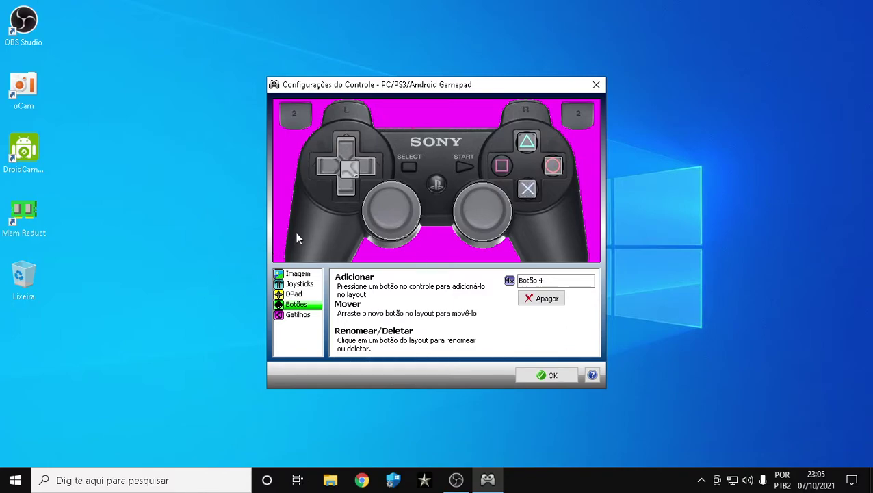
left_click_drag(347, 171, 503, 167)
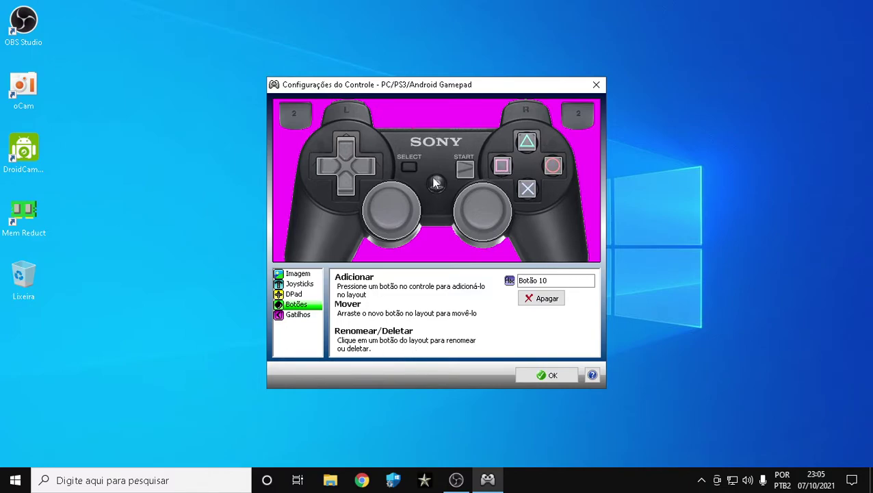
Add the remaining button markers over Start, Select, L, R, both 2 shoulder buttons and the analog sticks (Botão 11 left, Botão 12 right)
left_click_drag(474, 178, 406, 168)
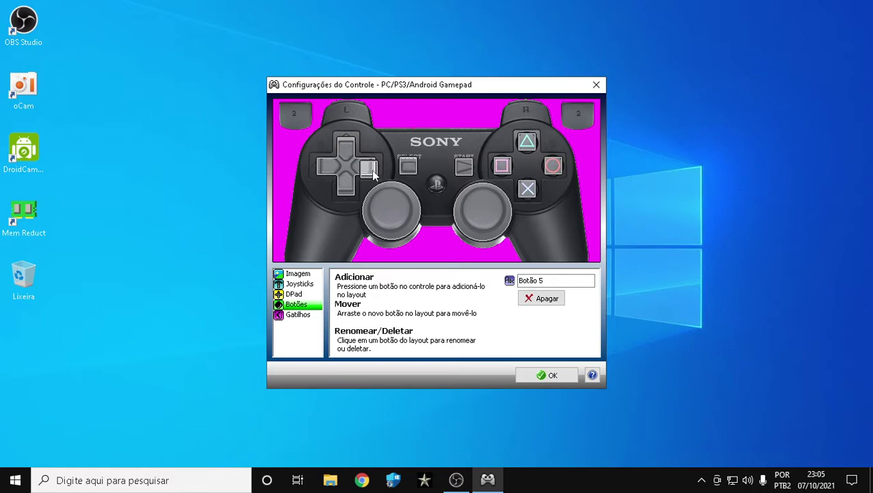
left_click_drag(373, 175, 358, 113)
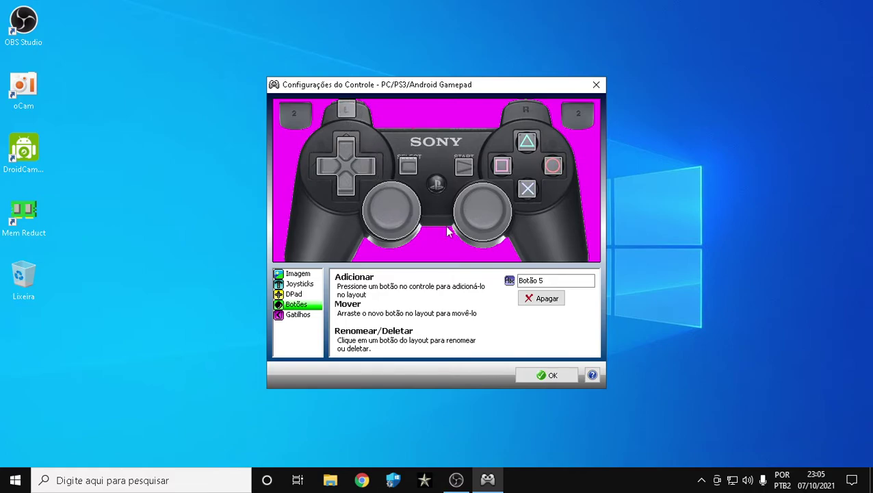
left_click_drag(388, 170, 527, 103)
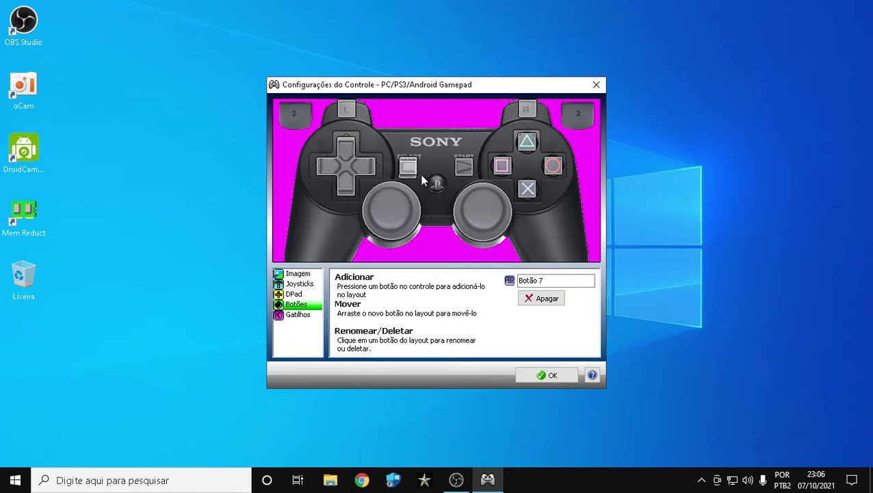
left_click_drag(412, 174, 297, 122)
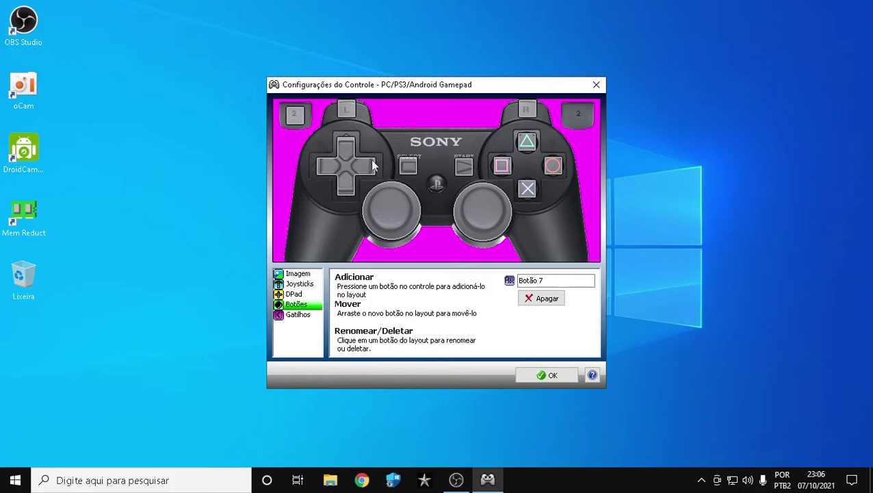
left_click_drag(431, 176, 572, 137)
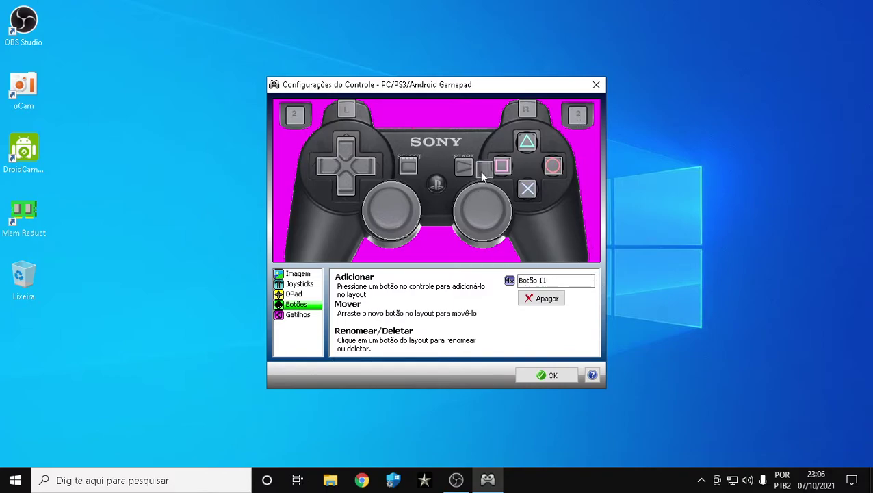
left_click_drag(485, 176, 390, 214)
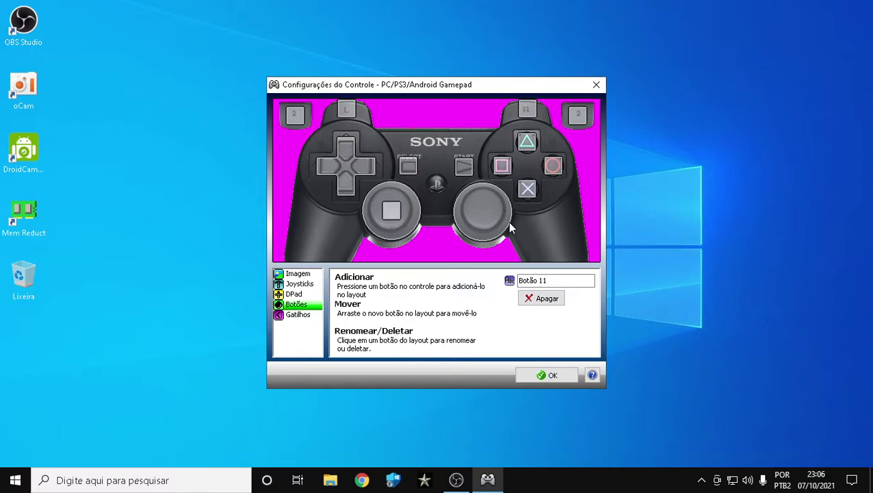
left_click_drag(504, 171, 484, 208)
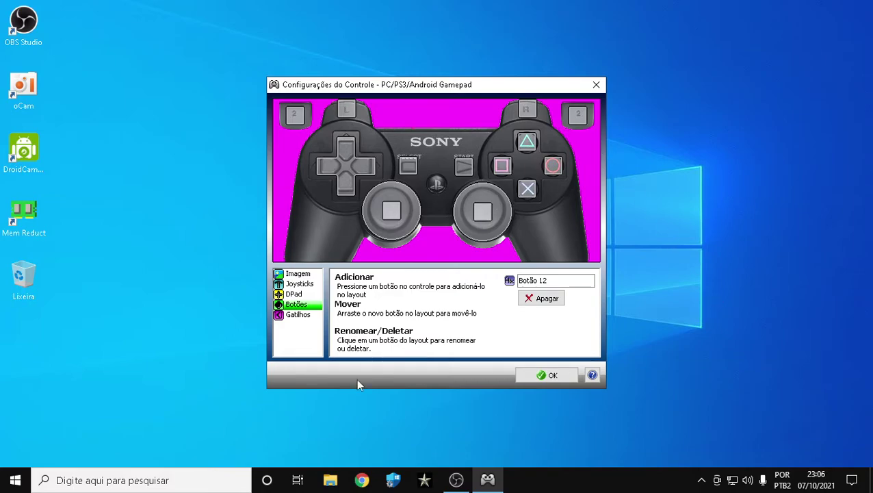
Review the disabled Gatilhos settings against the shoulder buttons already placed under Botões
left_click(299, 316)
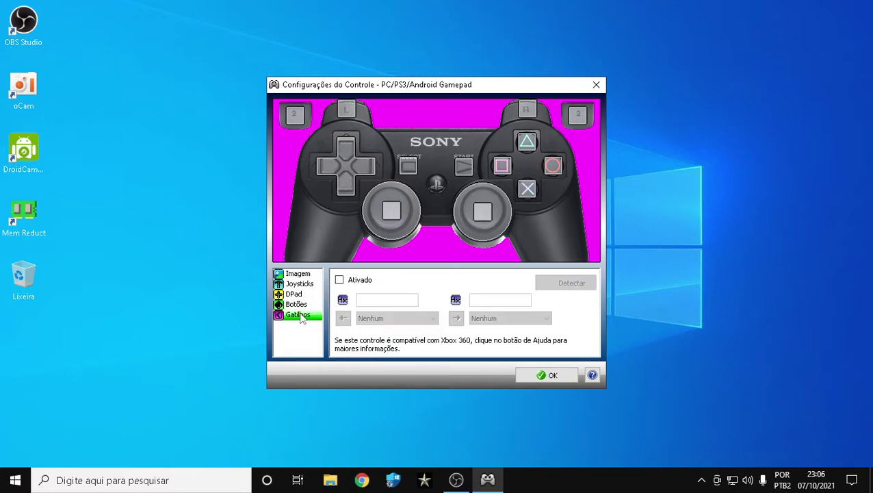
left_click(305, 307)
left_click(301, 316)
left_click(303, 306)
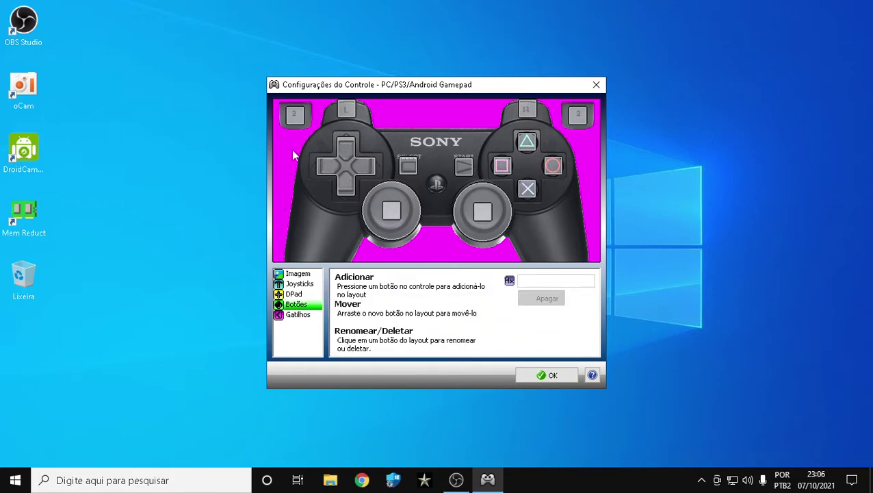
left_click(380, 126)
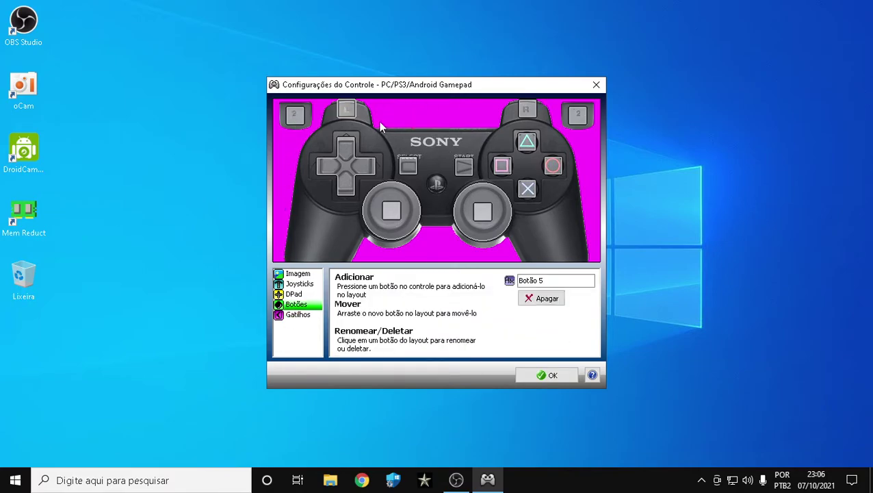
left_click(295, 316)
left_click(295, 305)
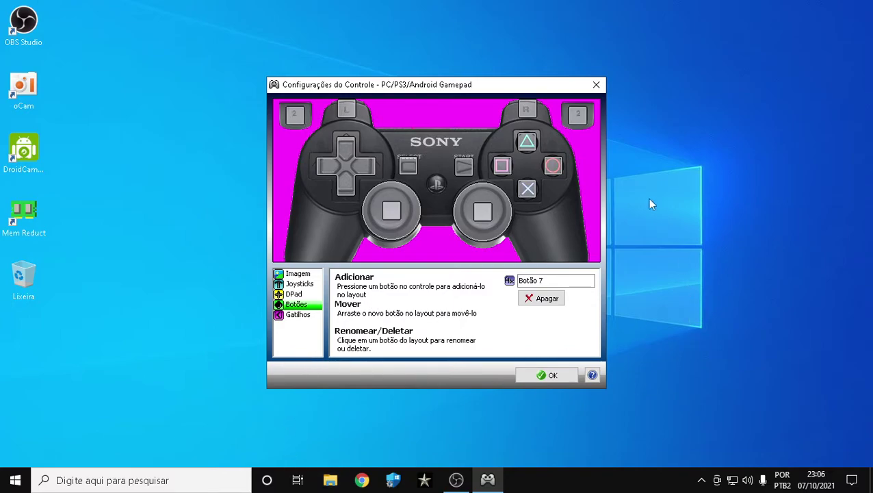
Accept the controller configuration and move the Xpadder window aside to free desktop space
left_click(551, 375)
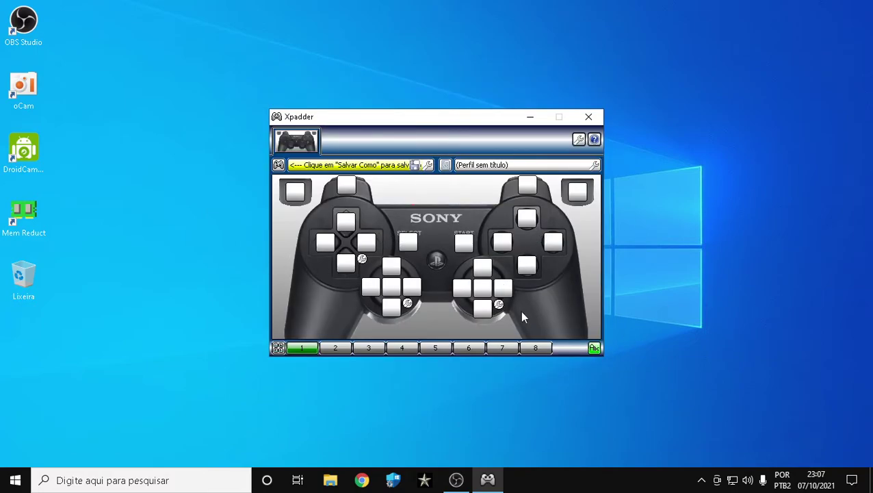
left_click_drag(434, 122, 700, 129)
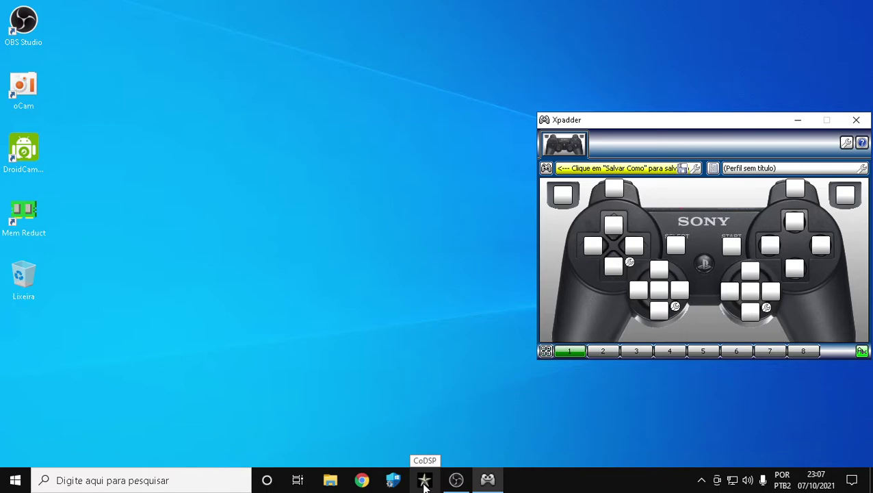
Launch Call of Duty in its own window and move that window away from Xpadder so the controller layout can be seen
left_click(424, 483)
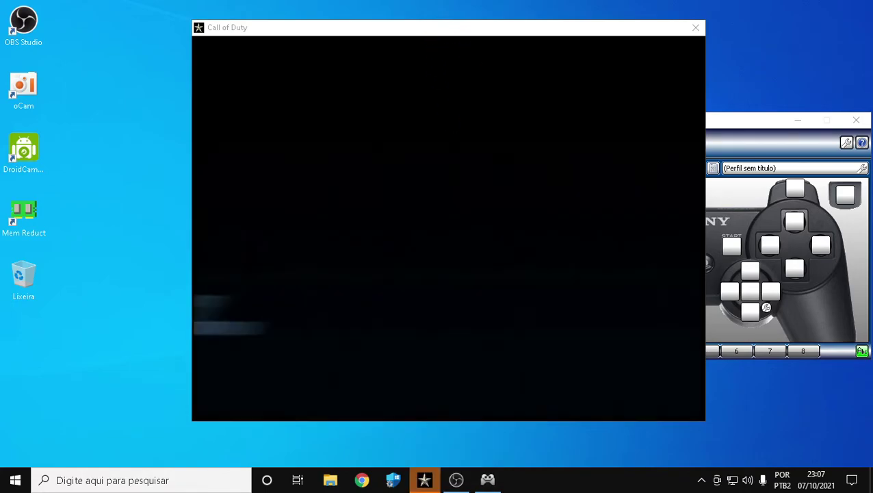
key("super")
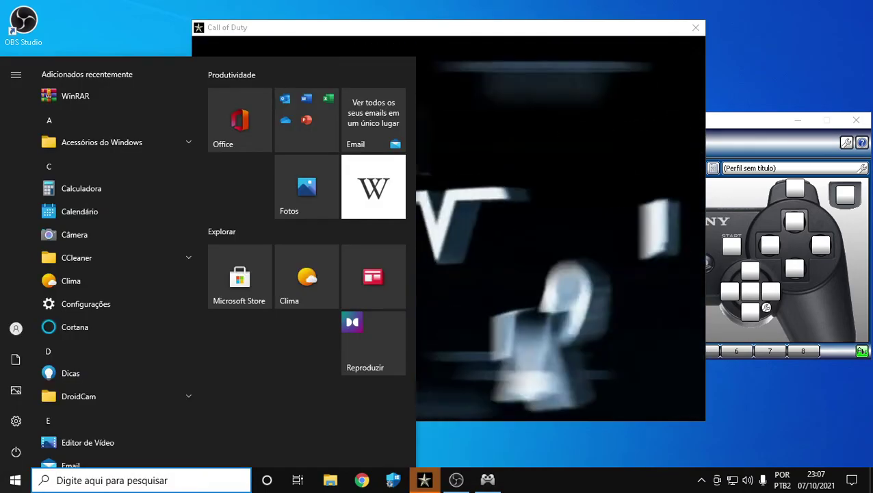
key("super")
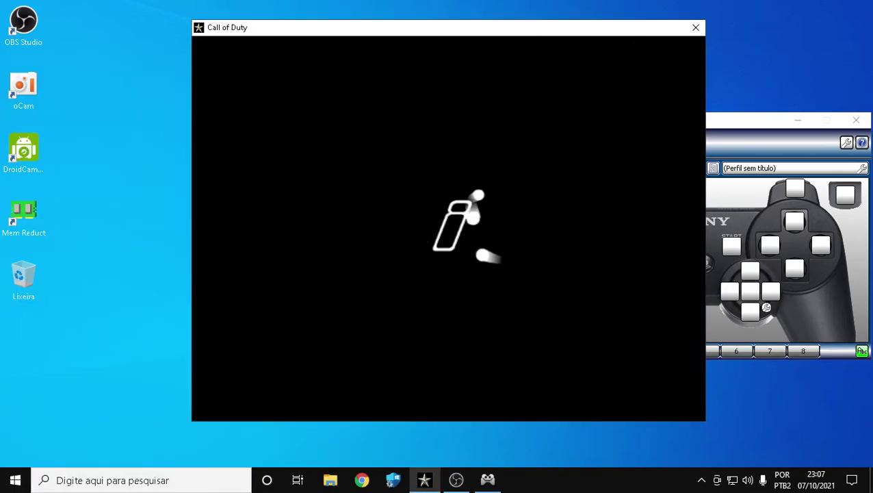
key("super")
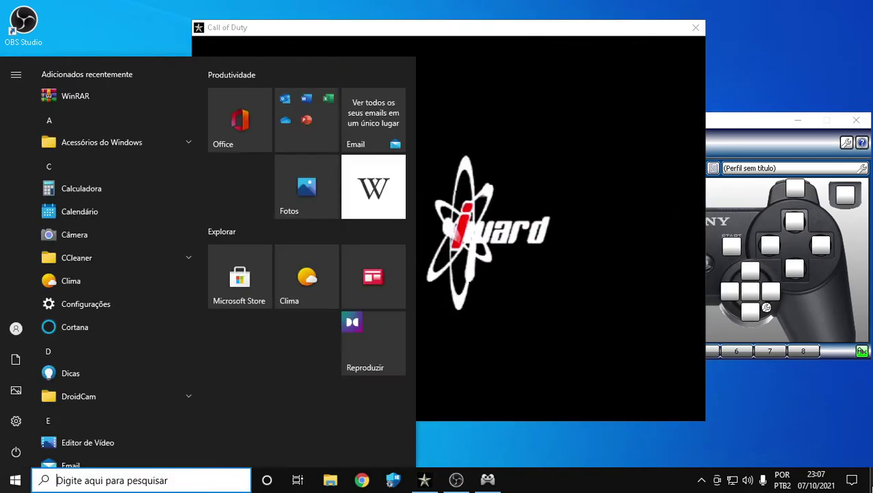
left_click(404, 432)
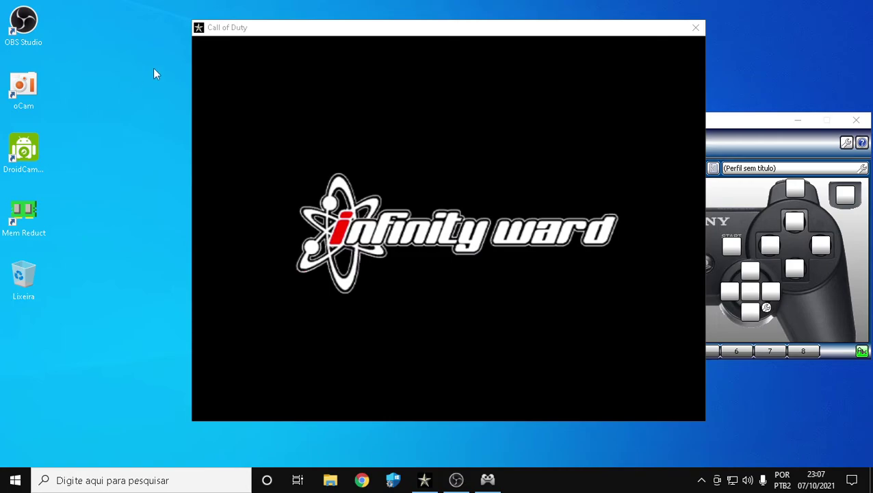
left_click_drag(207, 28, 80, 18)
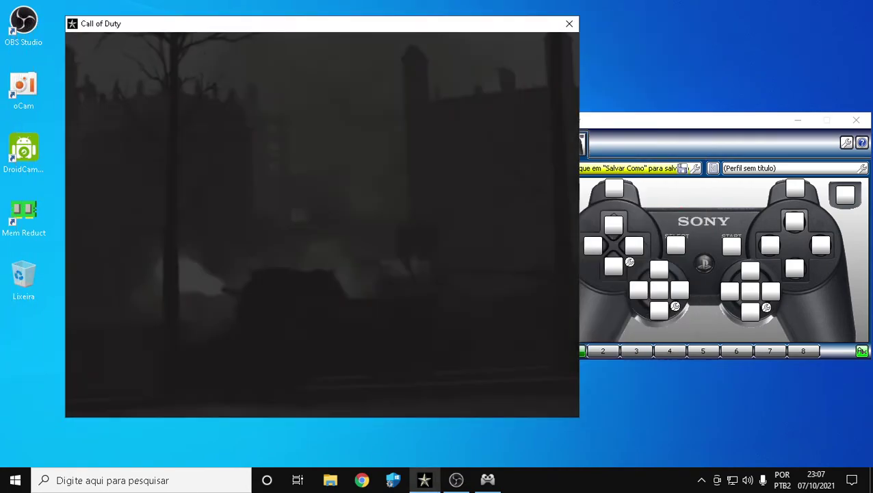
Skip the game's intro, display the Movimentos key bindings in its control options, and release the mouse from the game
key("Escape")
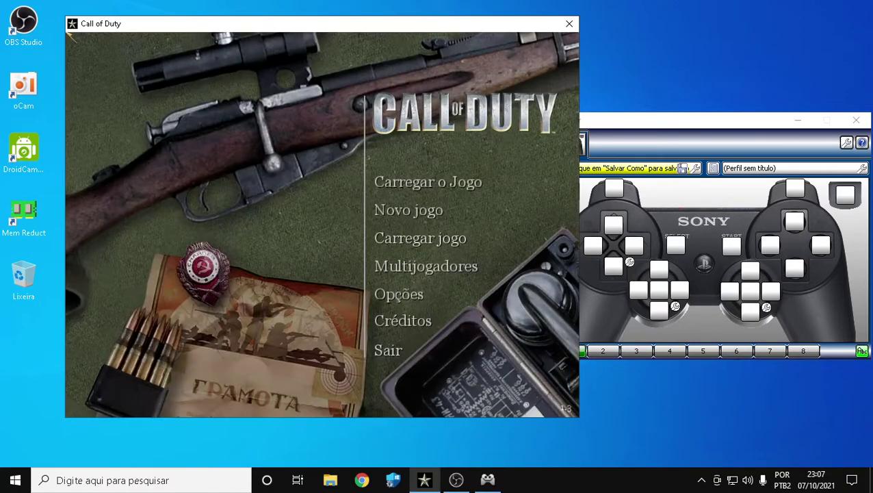
left_click(398, 295)
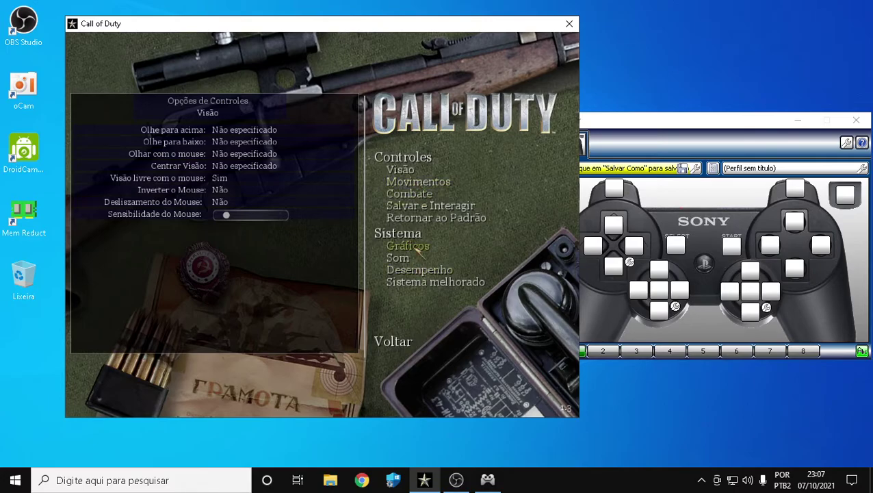
left_click(412, 186)
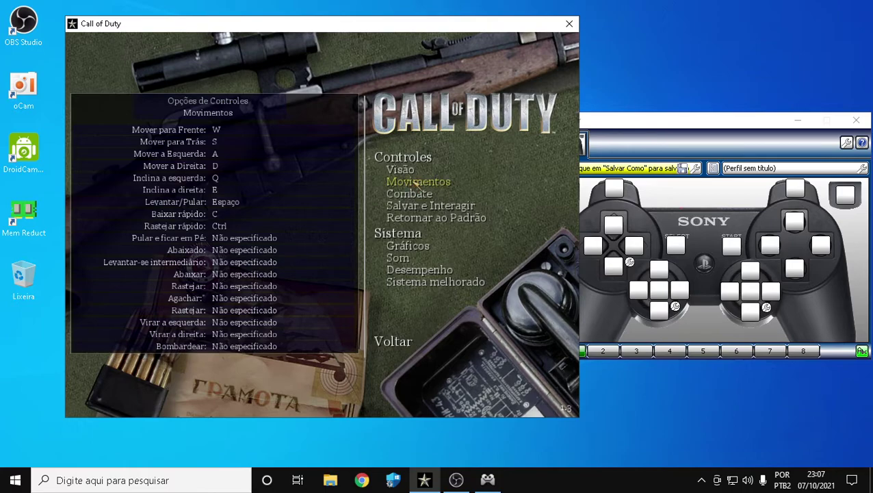
key("super")
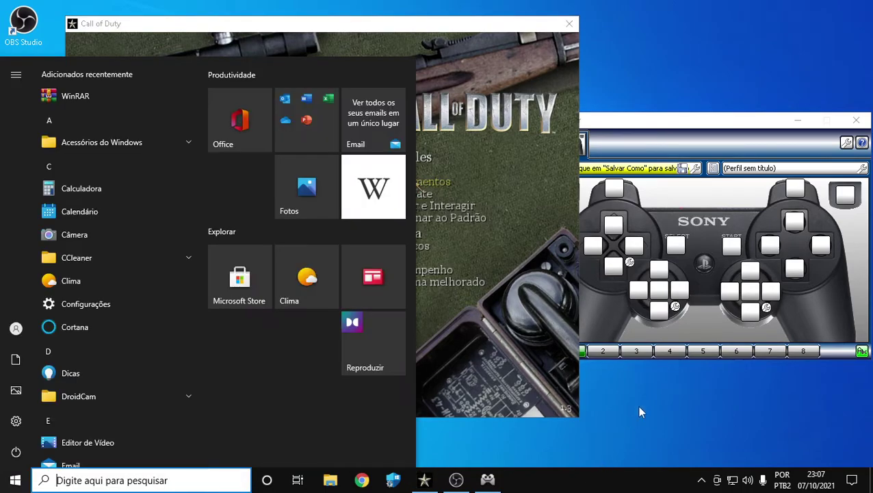
key("super")
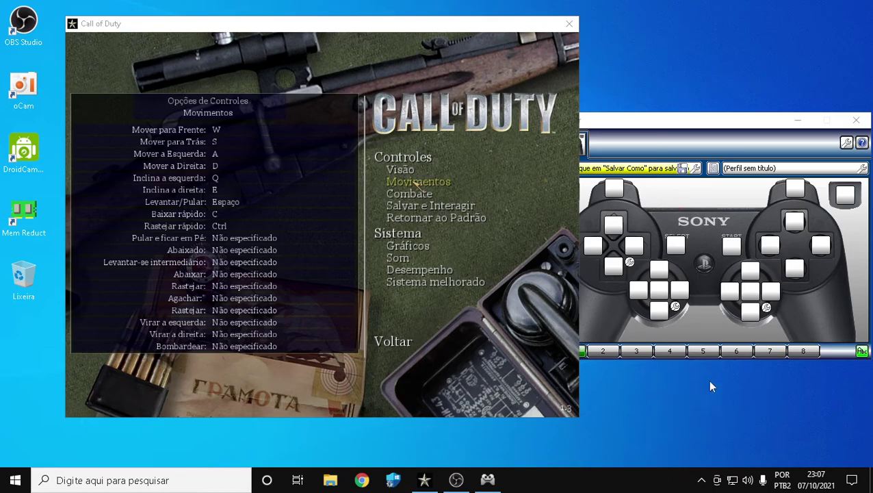
Map the left analog stick's up, down, left and right directions to W, S, A and D
left_click(662, 271)
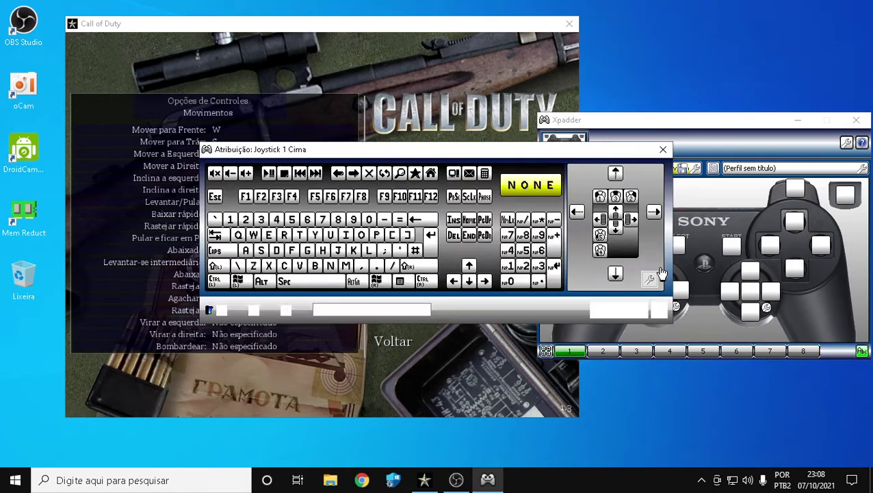
left_click(254, 236)
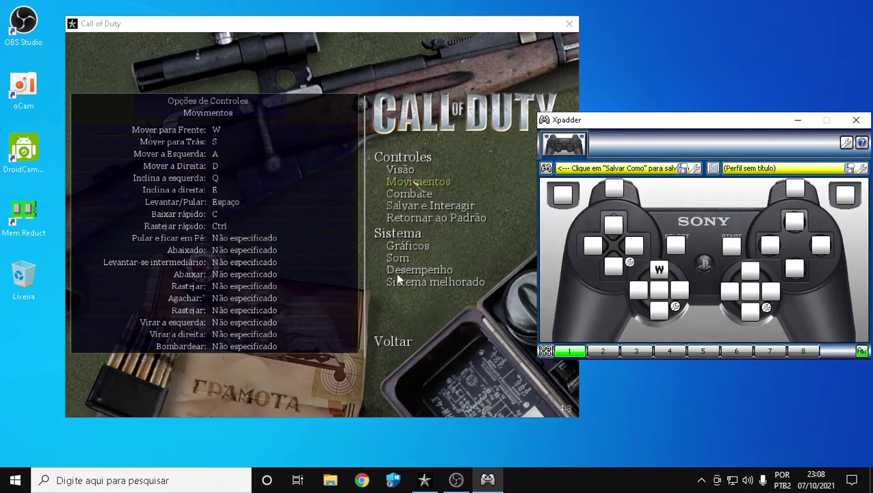
left_click(662, 311)
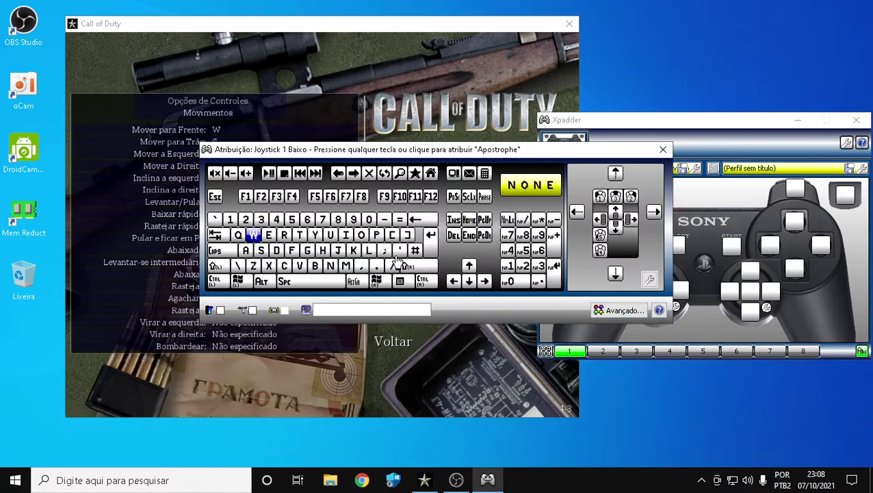
left_click(262, 251)
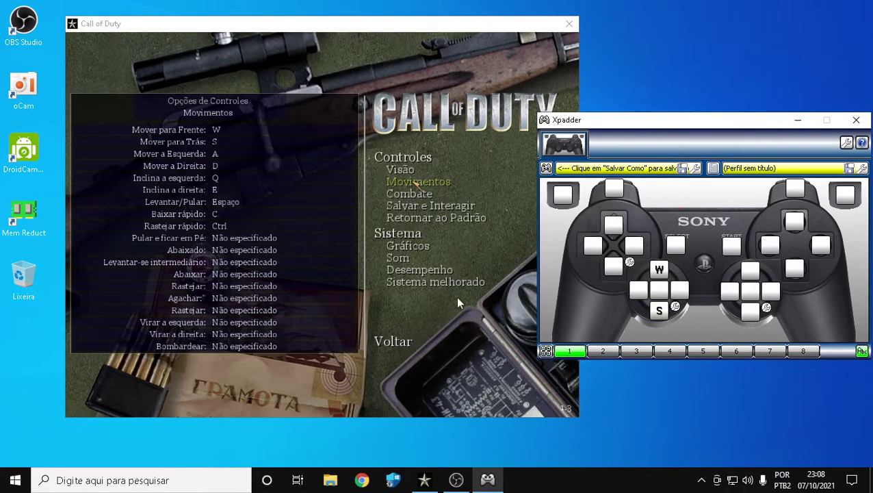
left_click(635, 290)
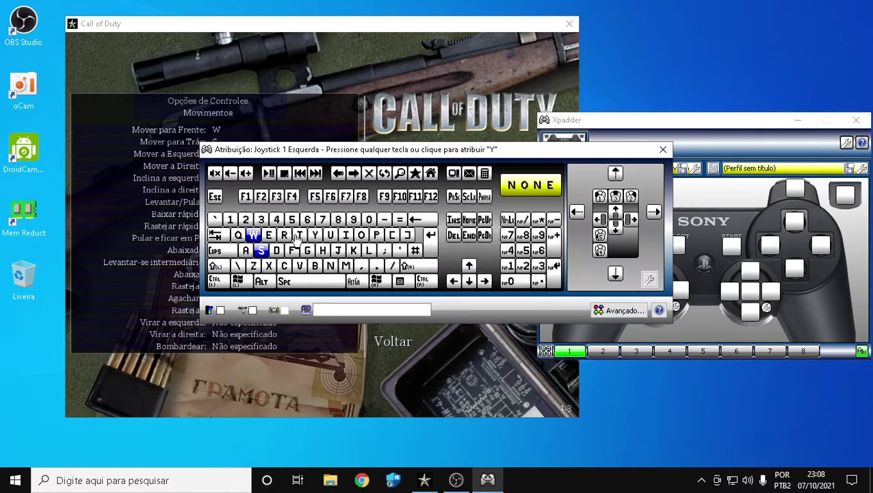
left_click(246, 251)
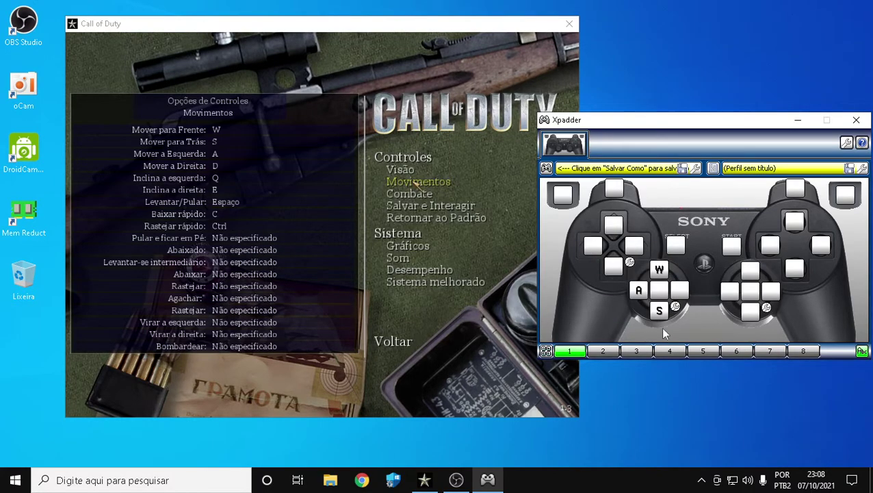
left_click(679, 290)
left_click(277, 250)
Assign Q to the controller's square button and E to its circle button for leaning left and right
left_click(772, 250)
left_click(237, 236)
left_click(822, 247)
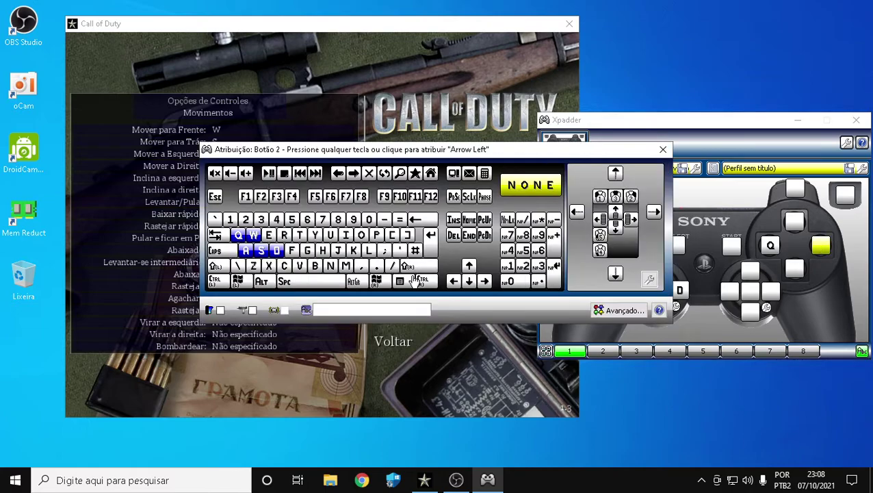
left_click(269, 237)
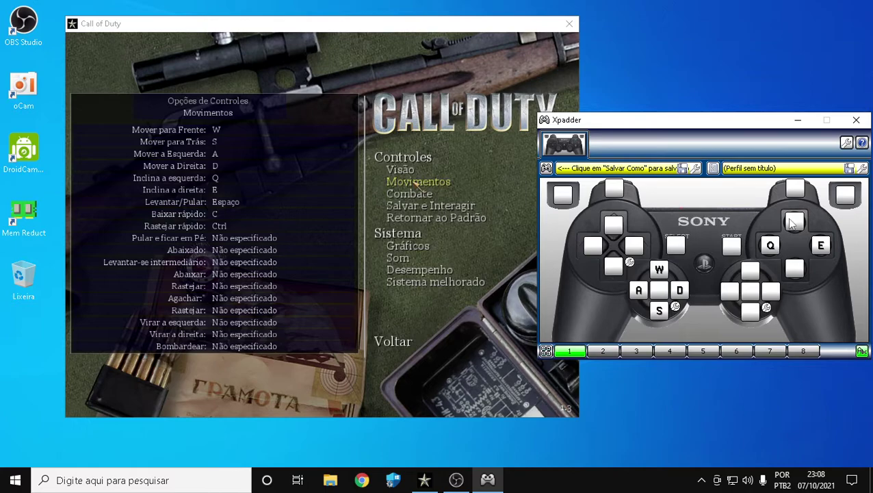
Assign Space to the button in the box beside the left shoulder and C to the right stick's center button
left_click(563, 199)
left_click(288, 282)
left_click(751, 292)
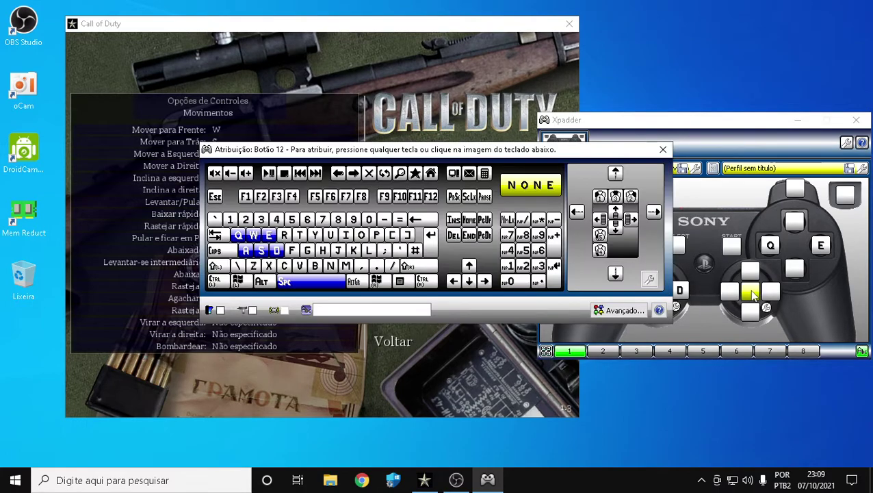
left_click(285, 266)
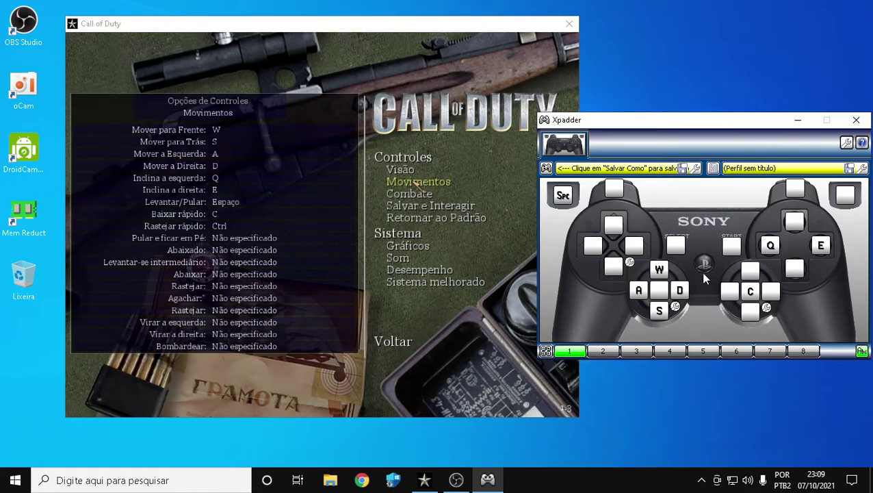
Assign the left Ctrl key to the controller's triangle button and close its key assignment
left_click(795, 223)
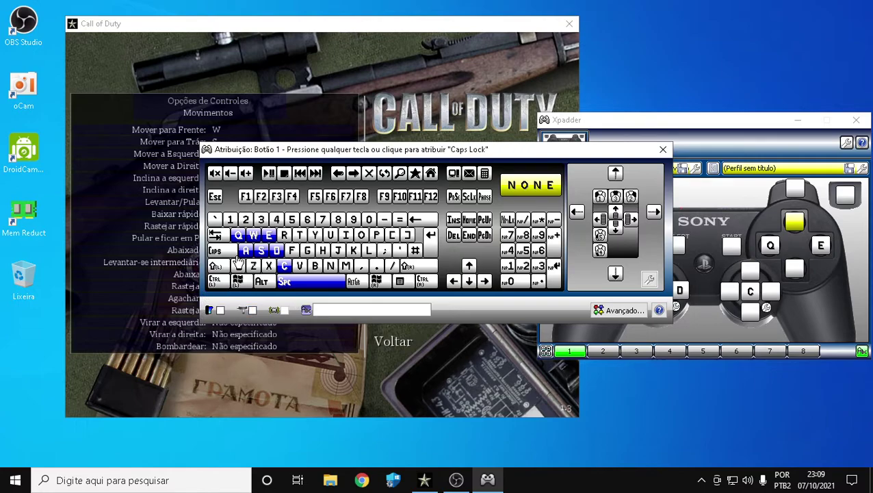
left_click(218, 284)
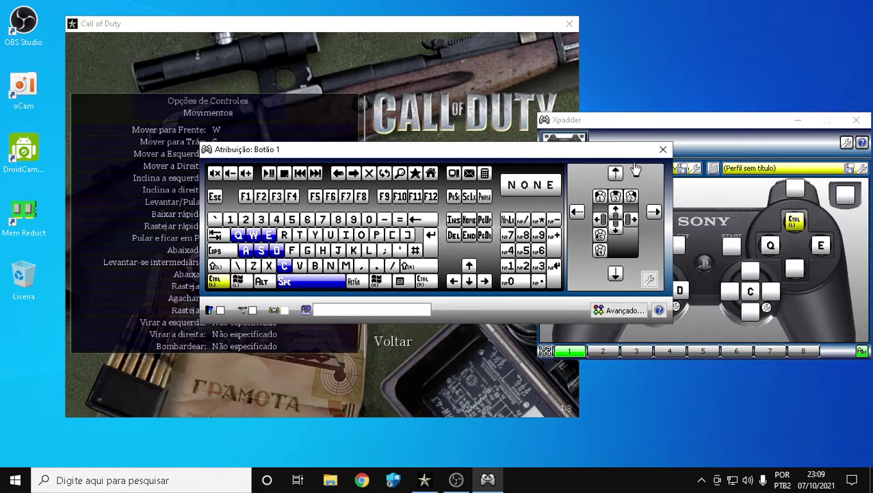
left_click(662, 149)
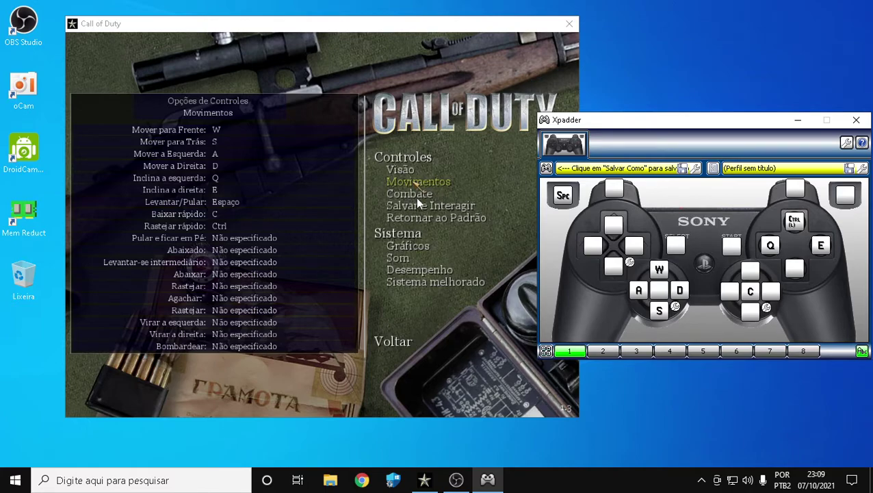
Display the Combate key bindings in Call of Duty's control options and release the mouse from the game
left_click(405, 189)
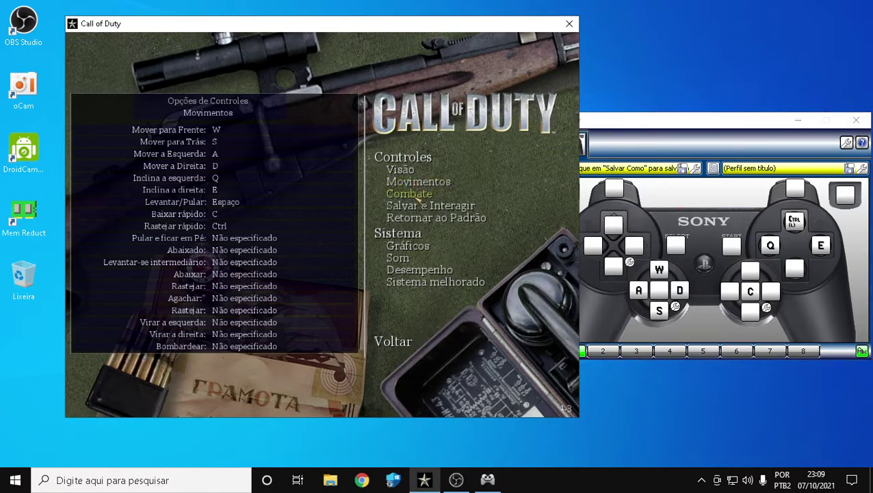
left_click(414, 194)
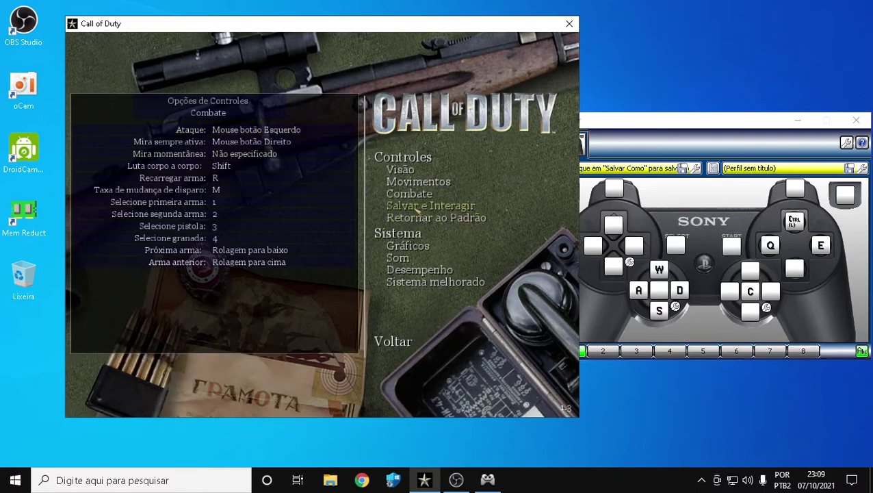
key("super")
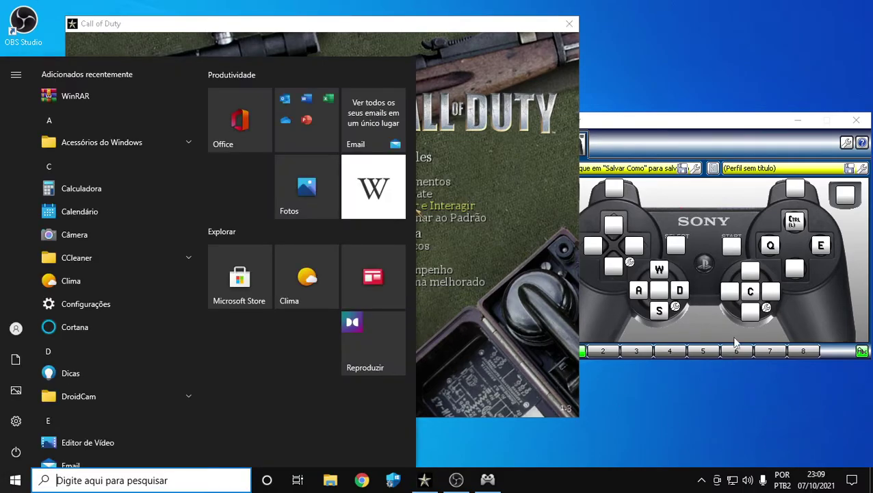
Assign the left mouse button to the right stick's left direction and the right mouse button to its right direction
left_click(724, 293)
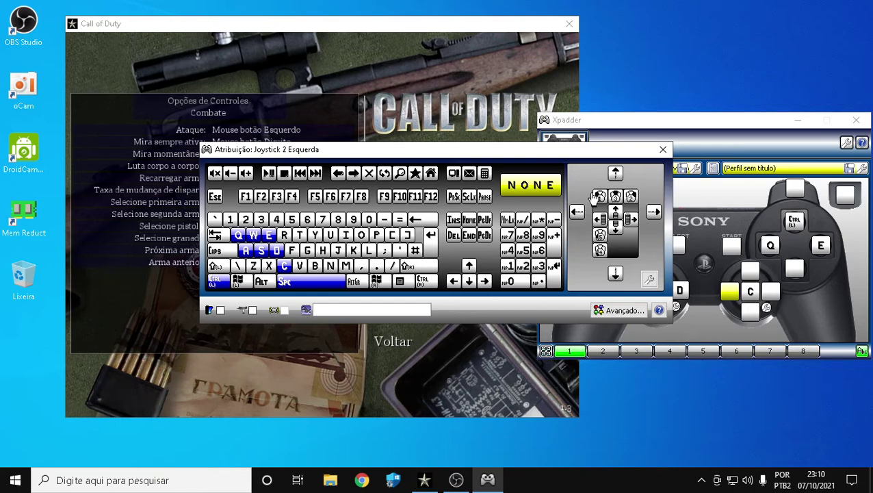
left_click(599, 197)
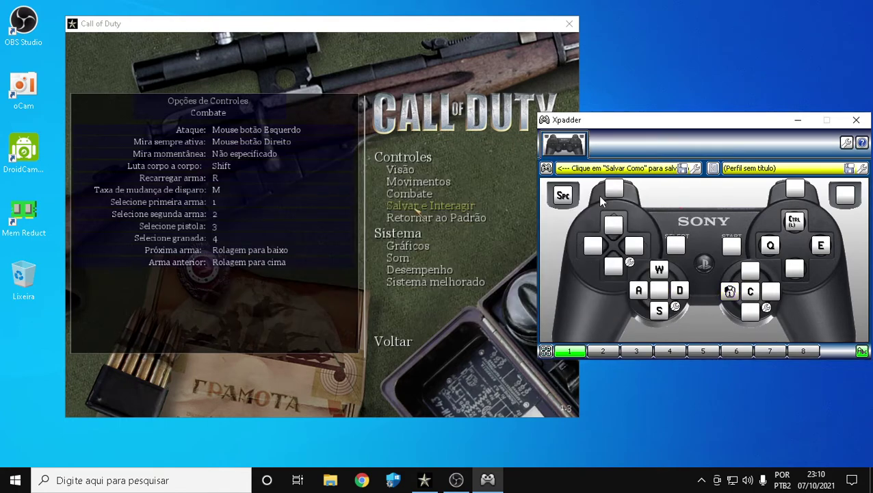
left_click(770, 293)
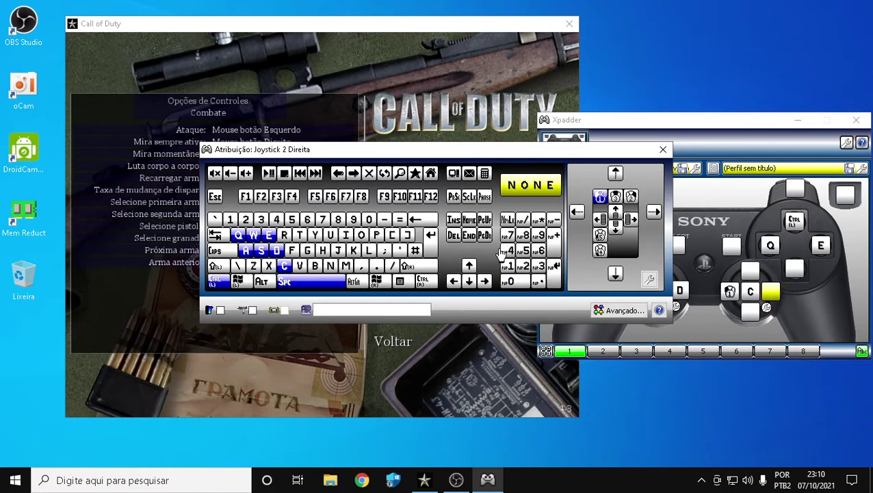
left_click(631, 199)
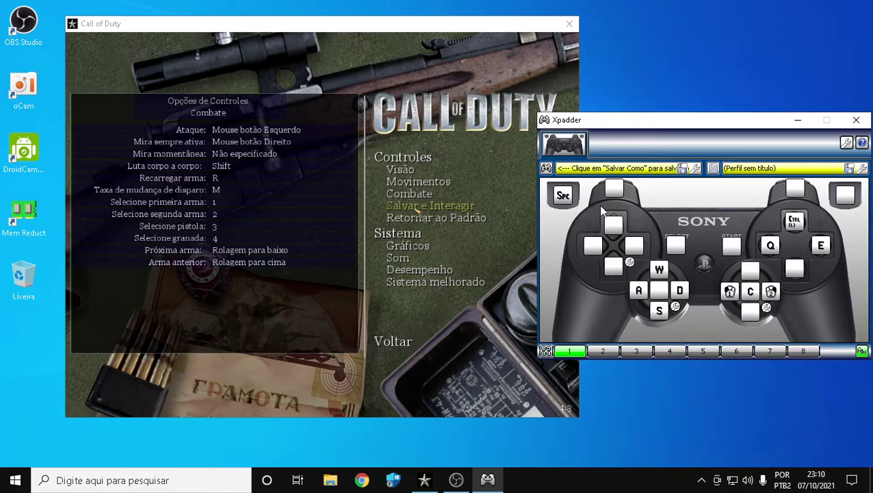
Assign the left Shift key to the left stick's center button for melee combat
left_click(659, 291)
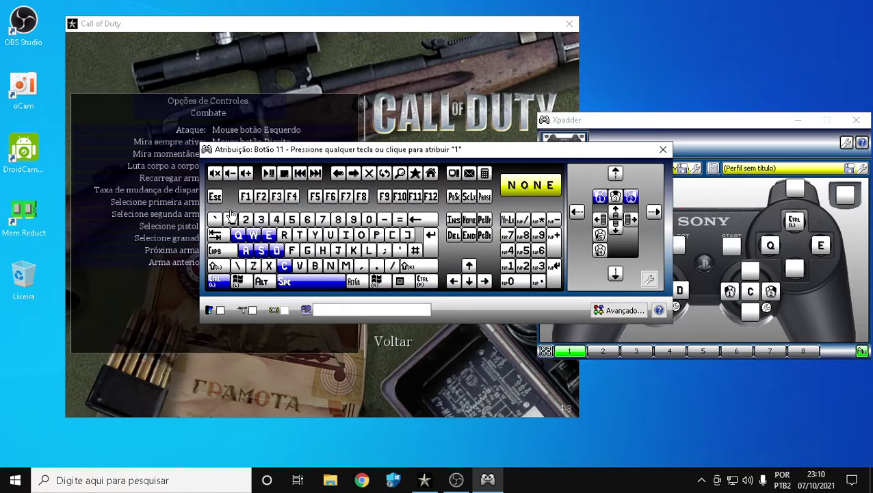
left_click(218, 272)
left_click(832, 304)
left_click(663, 150)
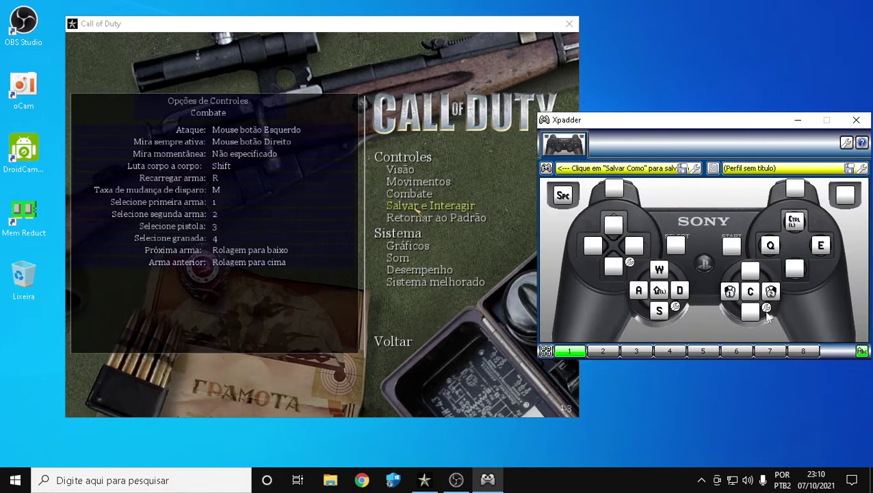
Assign R to the controller's cross button for reloading the weapon
left_click(795, 270)
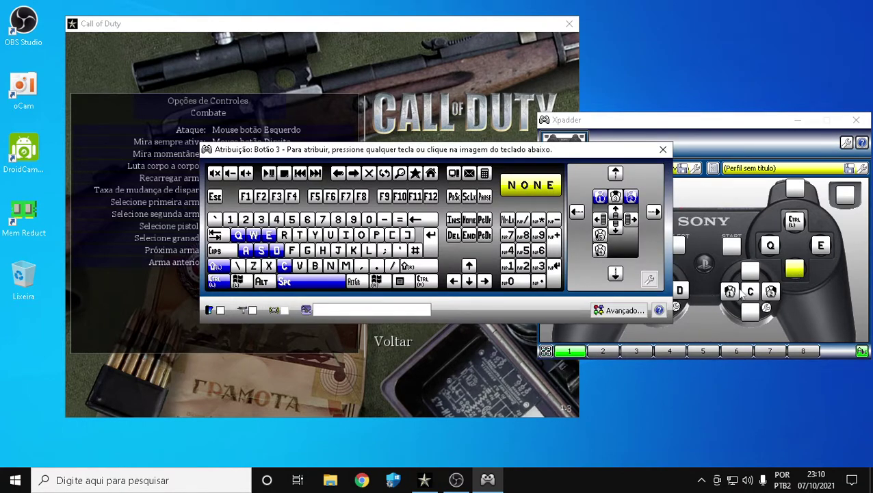
left_click(663, 149)
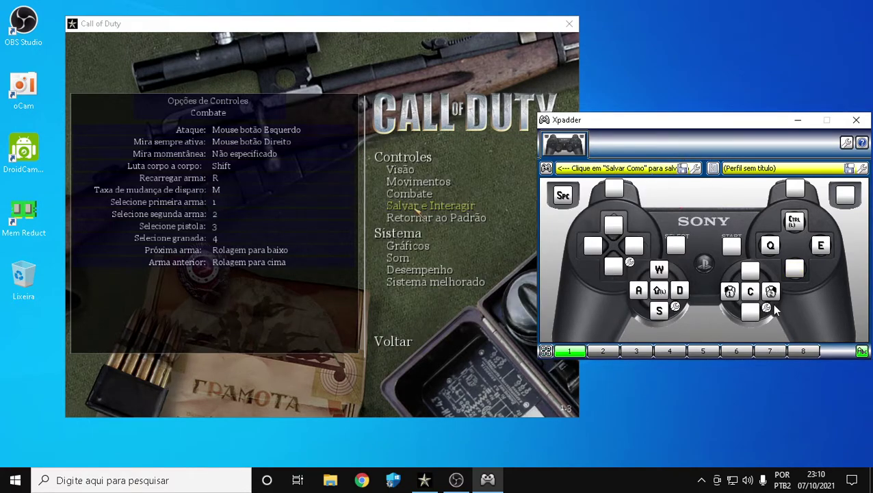
left_click(794, 270)
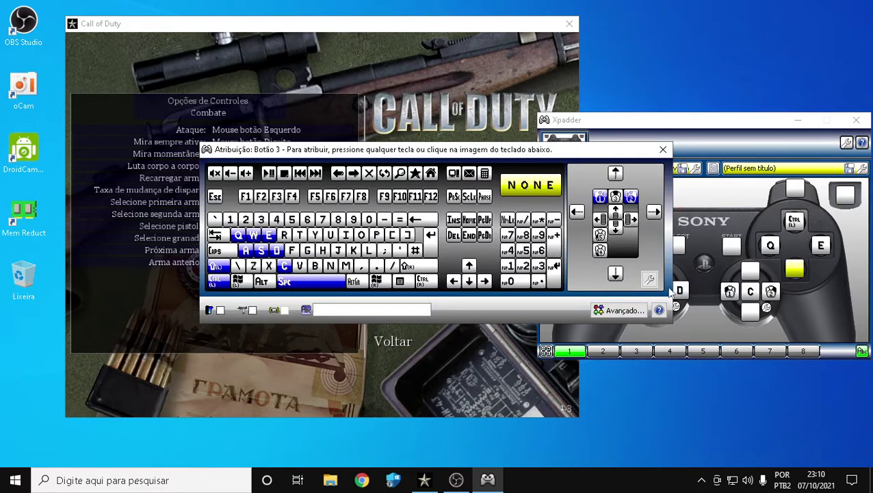
left_click(285, 239)
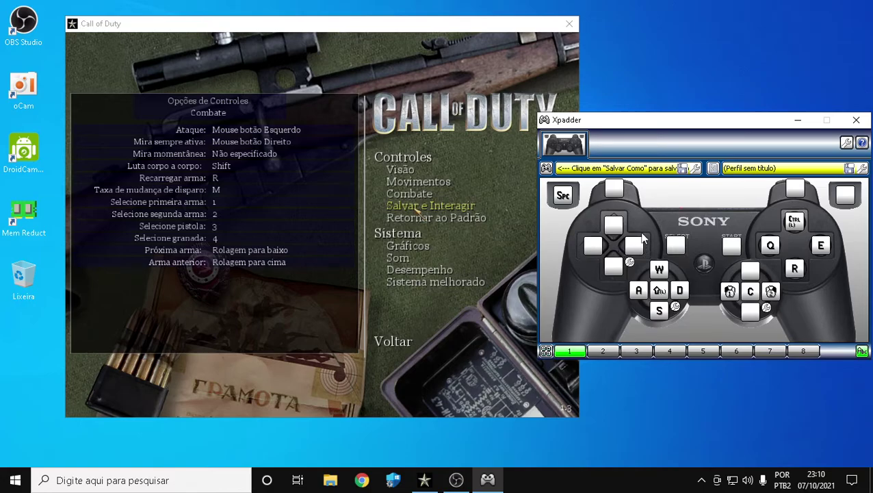
Assign 1, 2 and 3 to the D-pad's up, right and down directions, and 4 to the boxed button beside the right shoulder
left_click(615, 227)
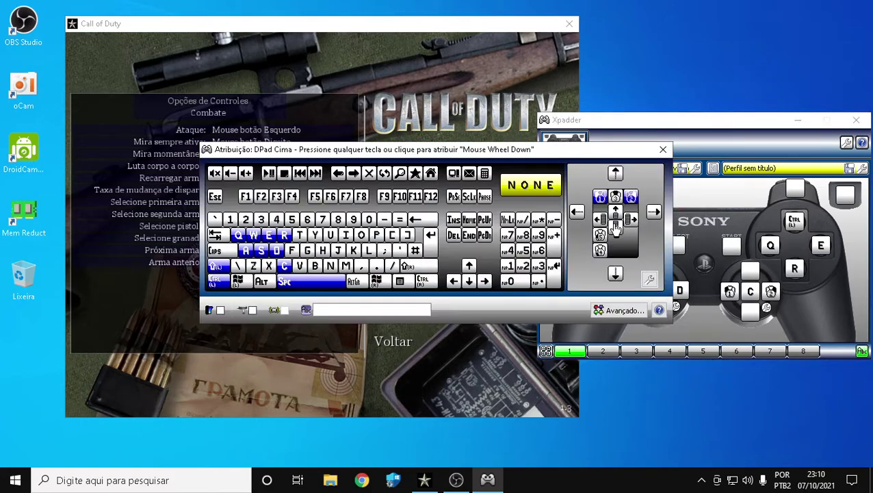
key("1")
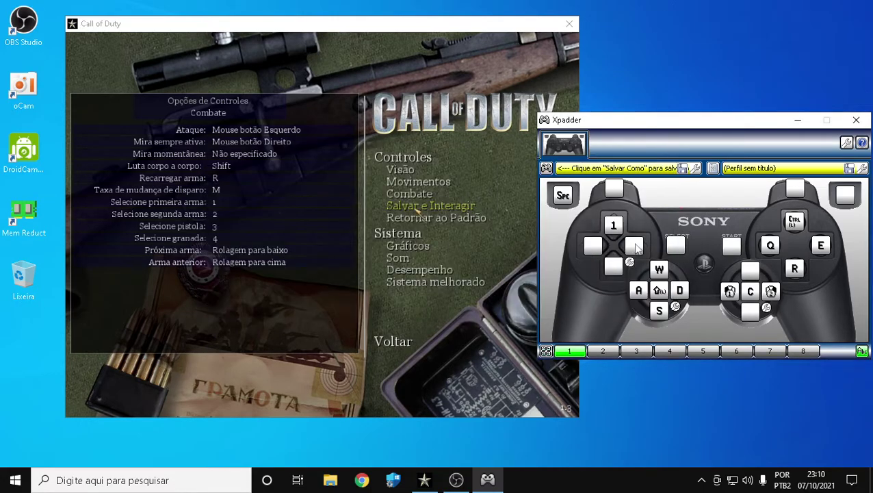
left_click(634, 245)
left_click(245, 220)
left_click(615, 268)
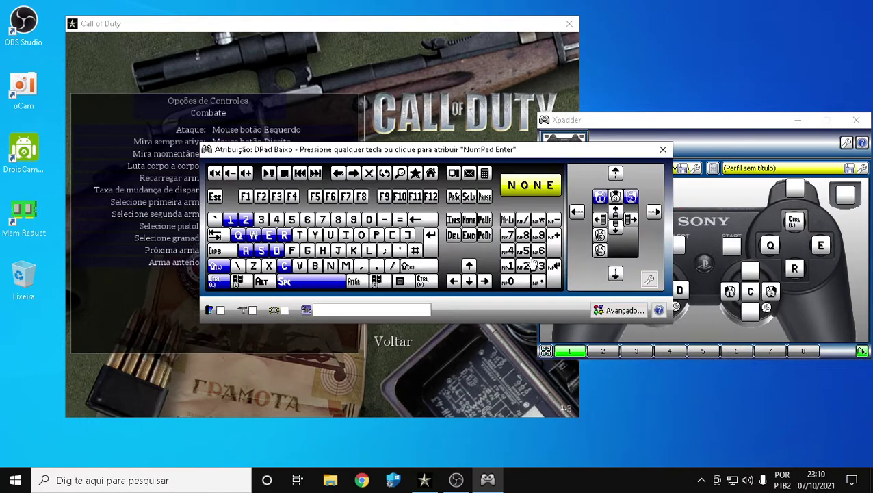
left_click(260, 220)
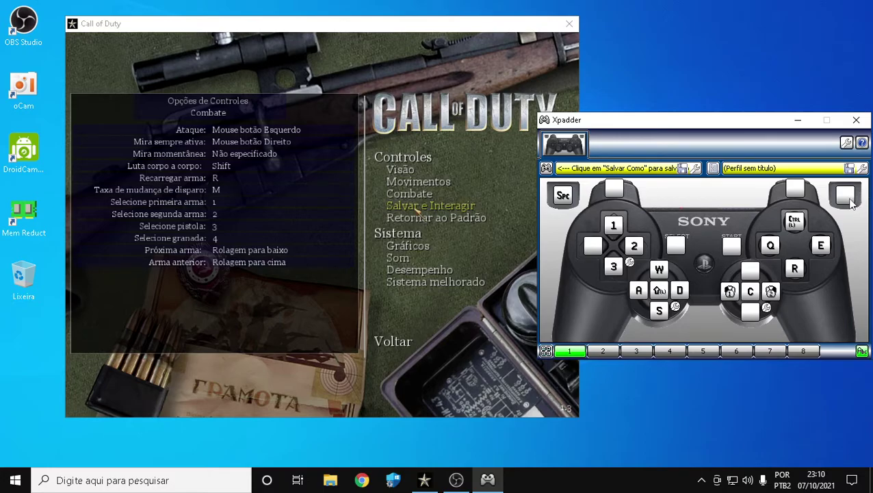
left_click(846, 198)
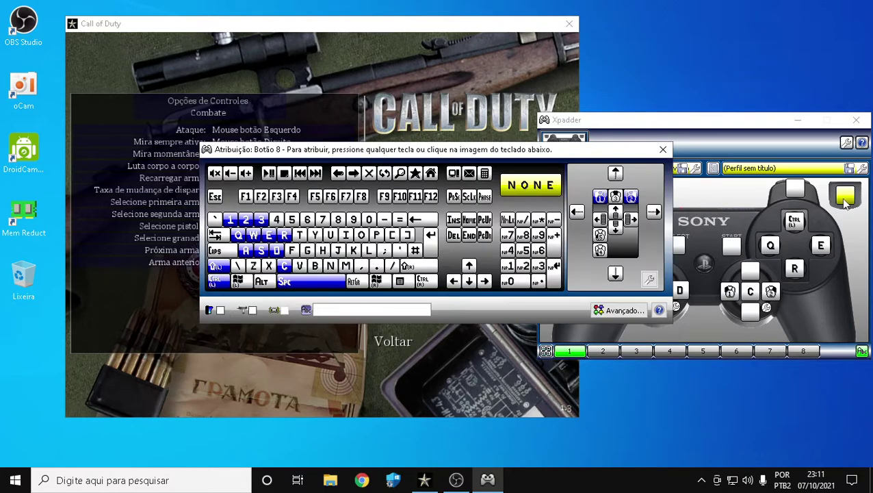
left_click(281, 221)
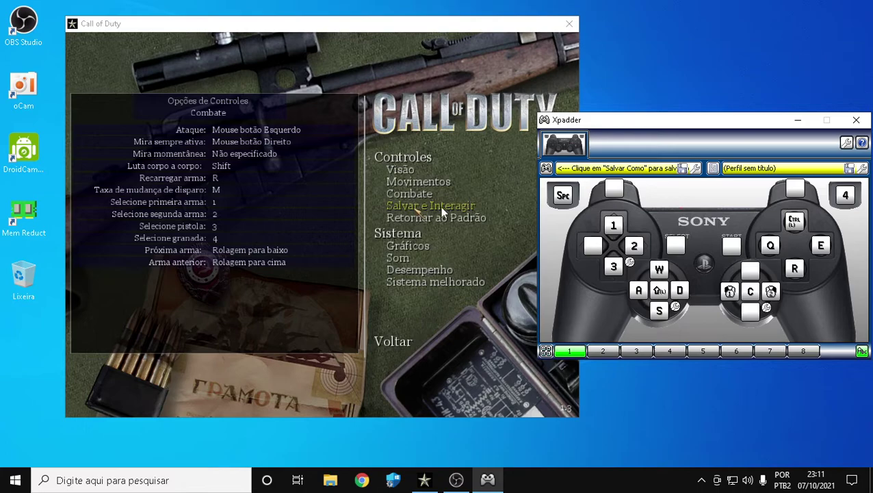
Display the Salvar e Interagir key bindings in Call of Duty's control options and release the mouse from the game
left_click(440, 206)
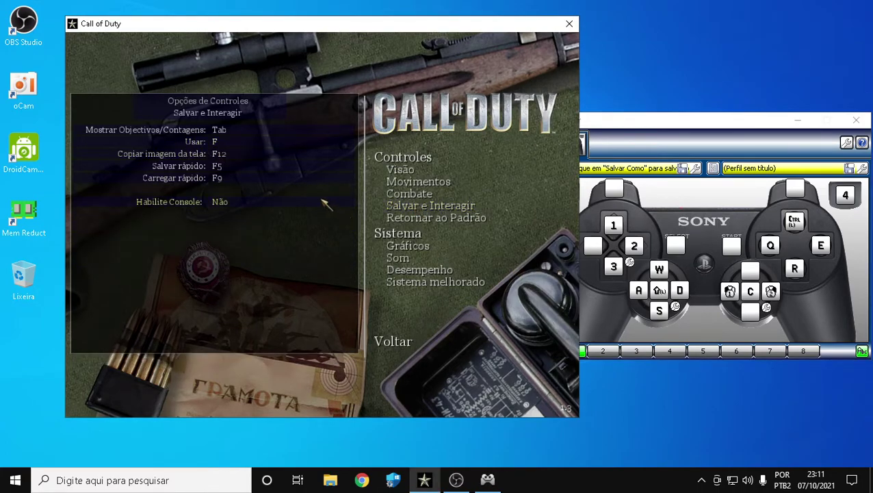
key("super")
key("Escape")
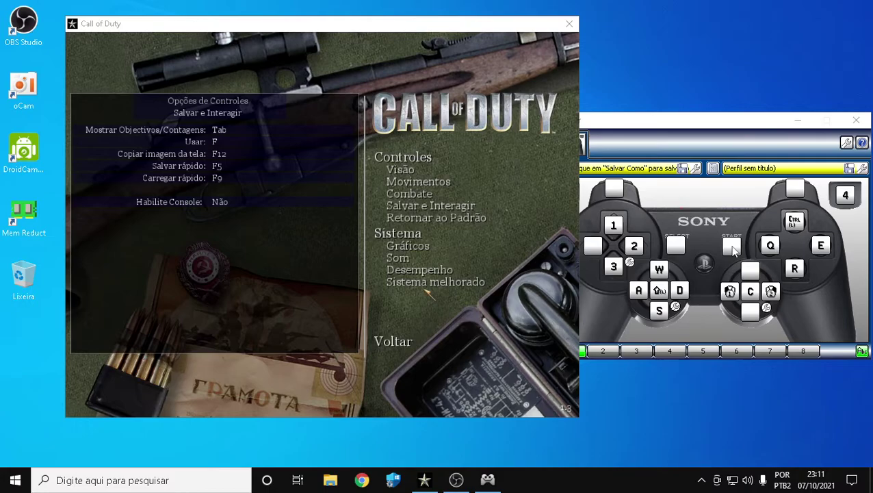
Assign Tab to the controller's SELECT button and F to its START button
left_click(676, 246)
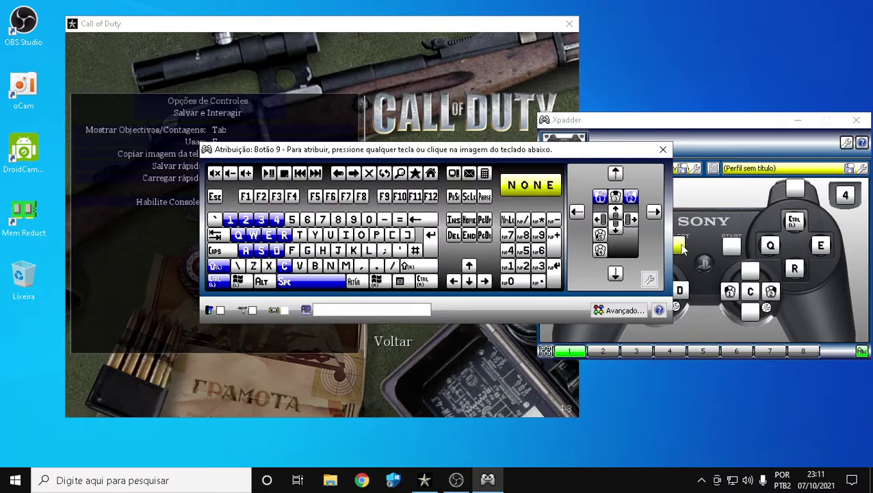
left_click(215, 239)
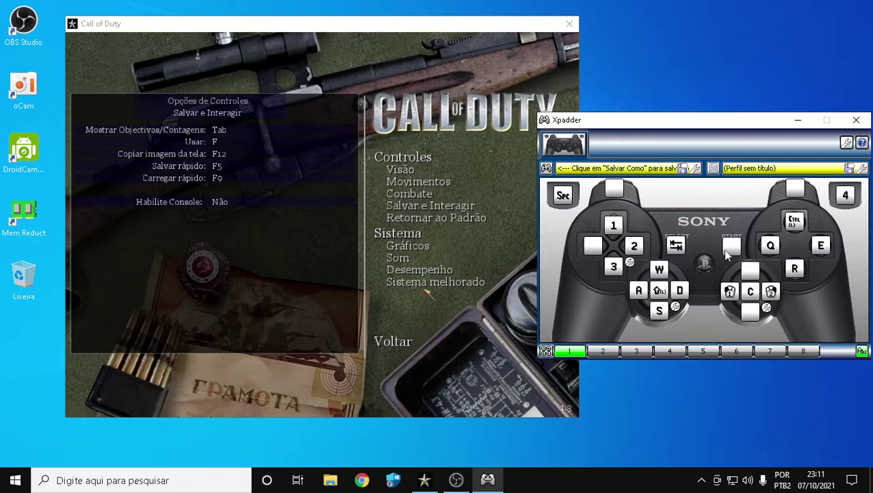
left_click(732, 249)
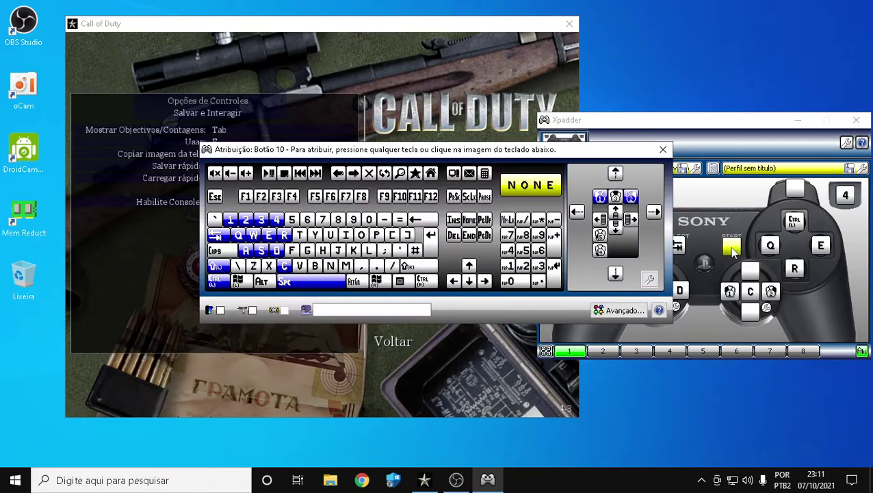
left_click(292, 252)
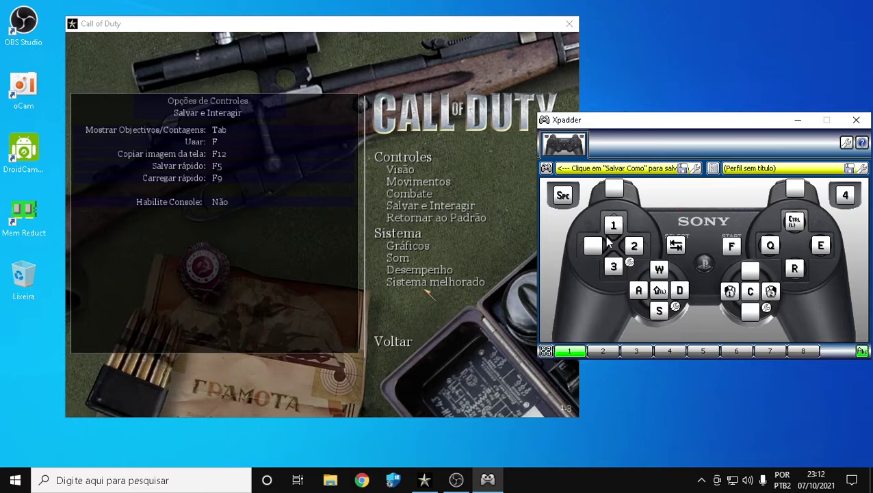
Assign mouse movement left, right, down and up to the matching directions of the right stick
left_click(732, 293)
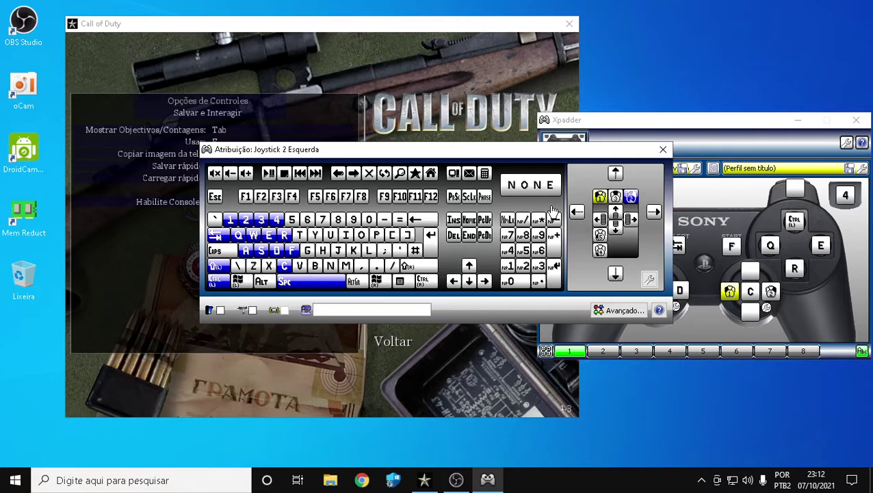
left_click(577, 212)
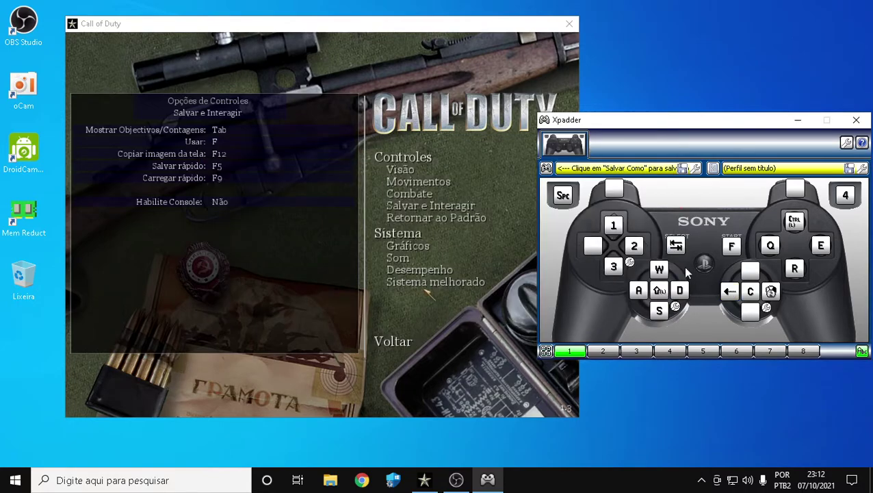
left_click(772, 292)
left_click(643, 215)
left_click(750, 311)
left_click(616, 272)
left_click(751, 272)
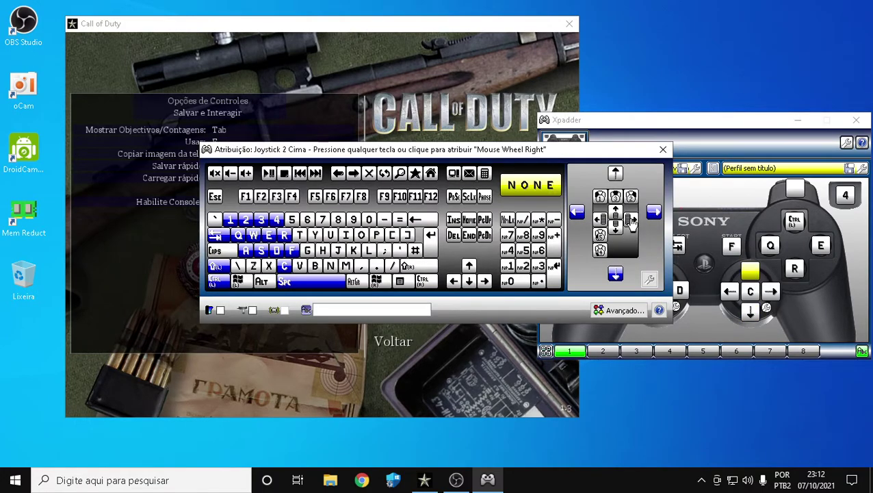
left_click(615, 173)
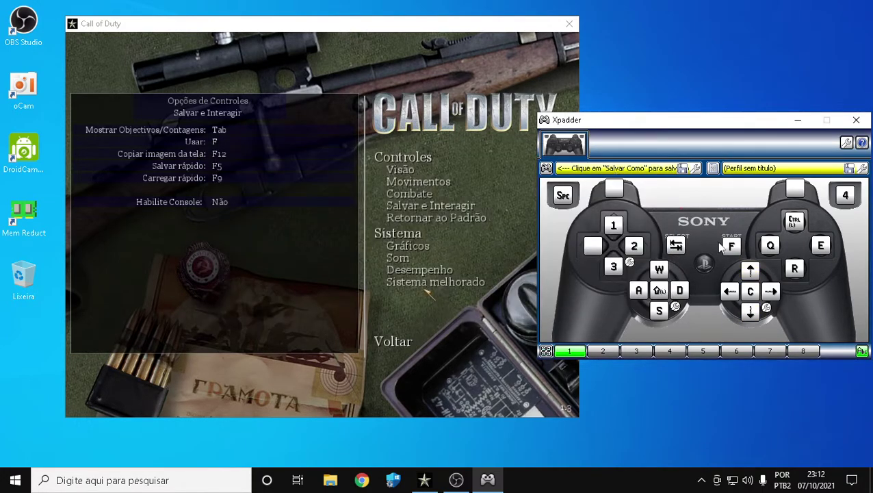
Assign the left mouse button to the unboxed right shoulder button and the right mouse button to the unboxed left shoulder button
left_click(795, 193)
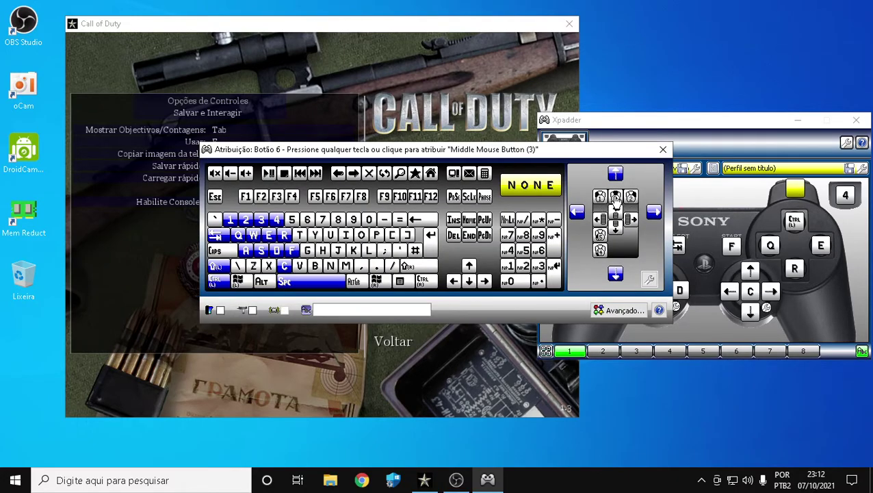
left_click(600, 197)
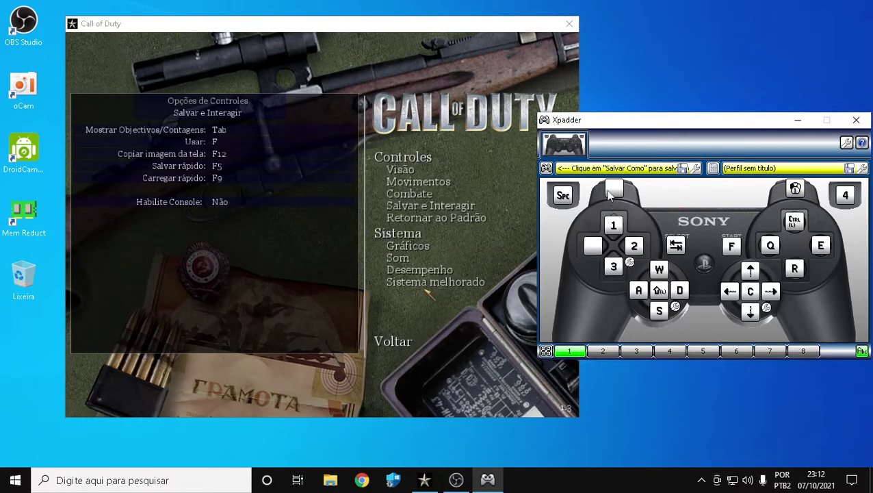
left_click(612, 193)
left_click(613, 198)
left_click(614, 194)
left_click(626, 202)
Save the controller layout as PCPS3Android Gamepad in the Xpadder folder and save another copy to the desktop
left_click(683, 169)
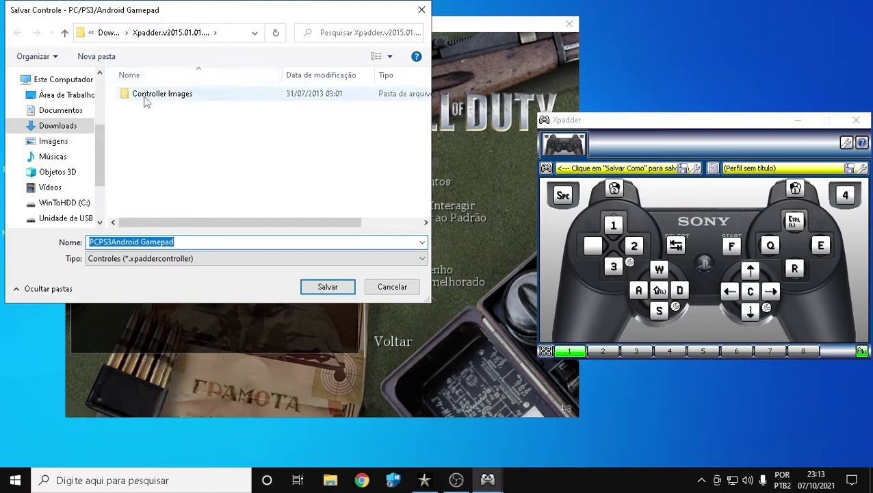
left_click(327, 288)
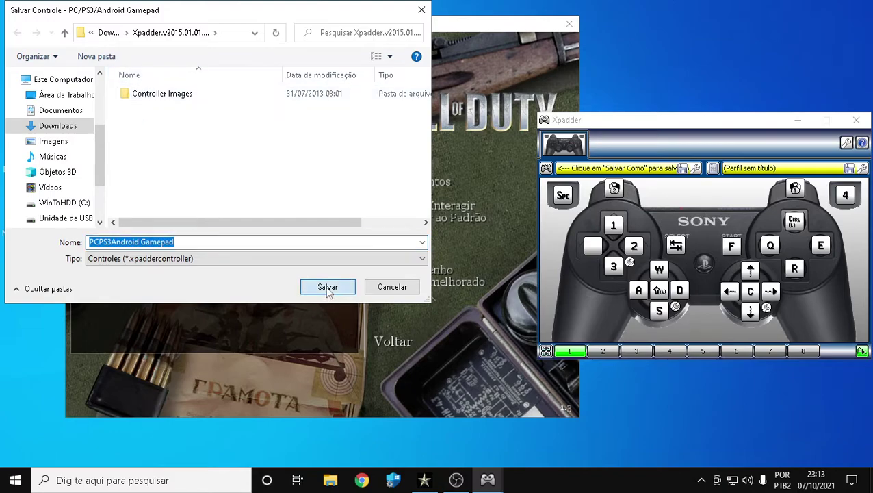
left_click(546, 167)
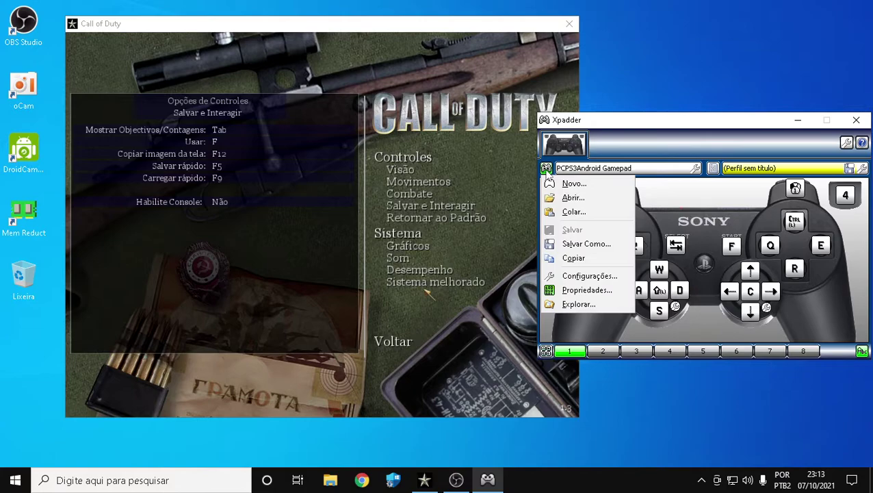
left_click(593, 246)
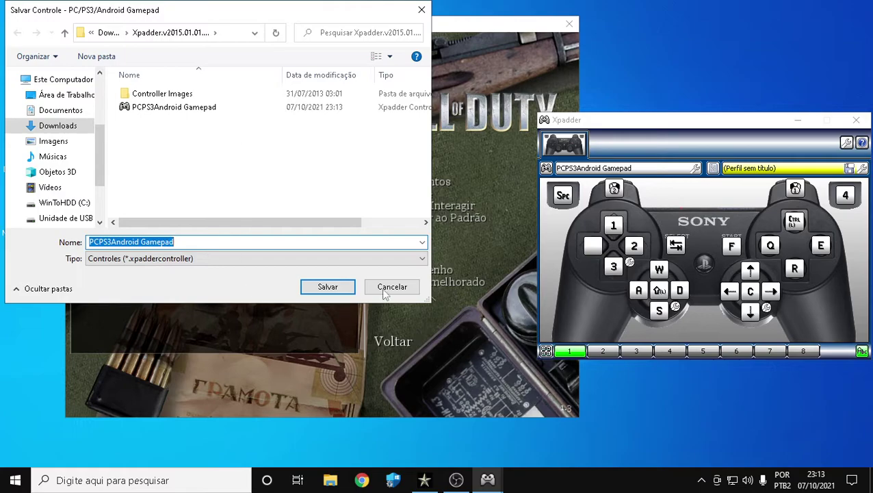
left_click(71, 98)
left_click(327, 286)
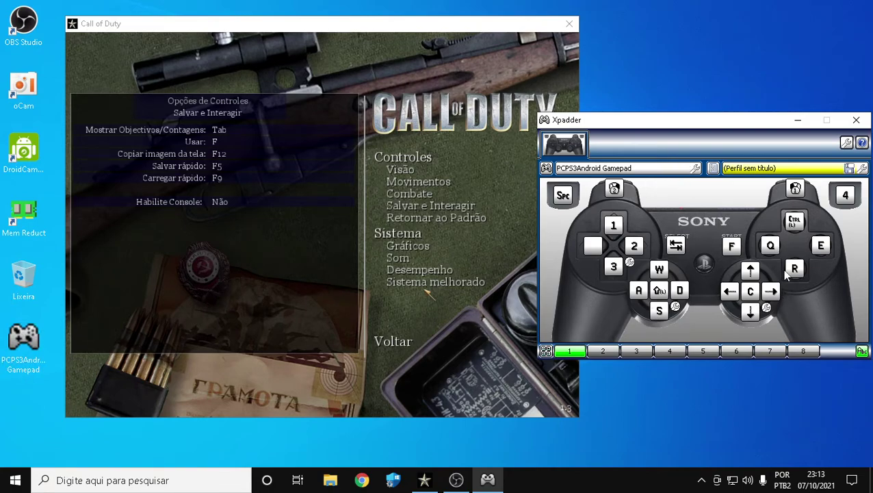
Minimize Xpadder, load the brecourt-1 saved game in Call of Duty and start the mission
left_click(802, 121)
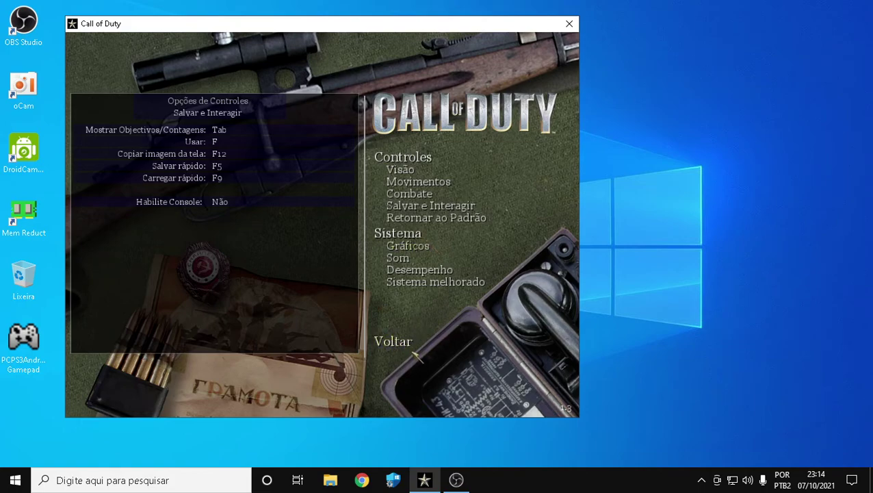
left_click(397, 343)
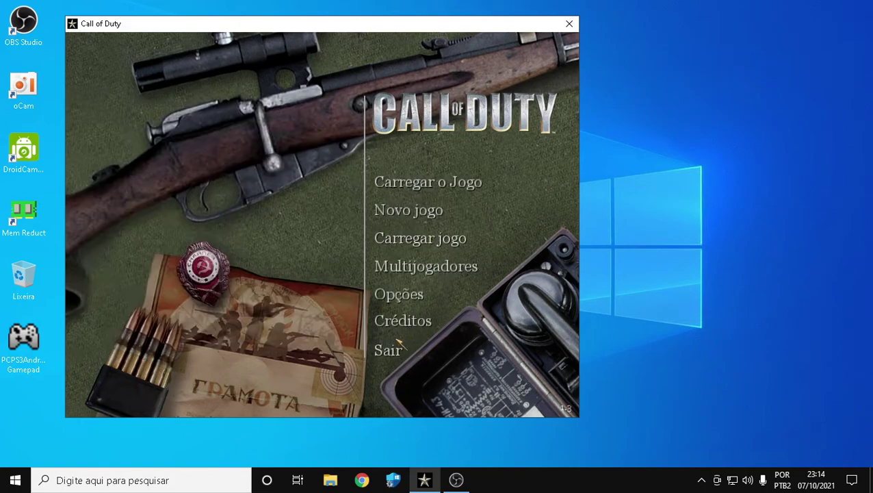
left_click(429, 241)
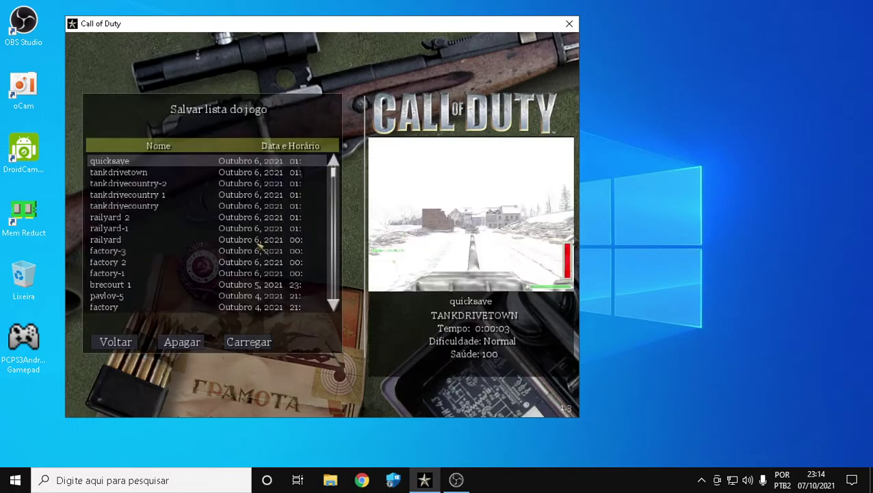
left_click(154, 286)
left_click(243, 342)
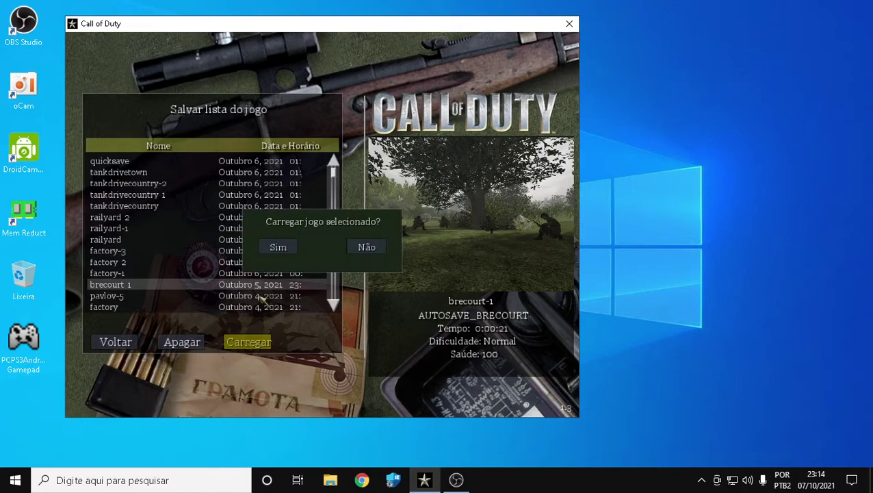
left_click(278, 248)
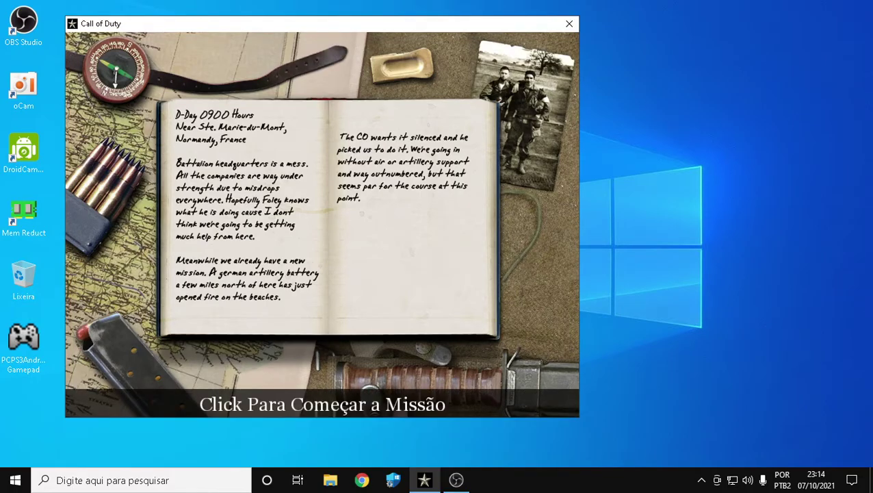
key("Return")
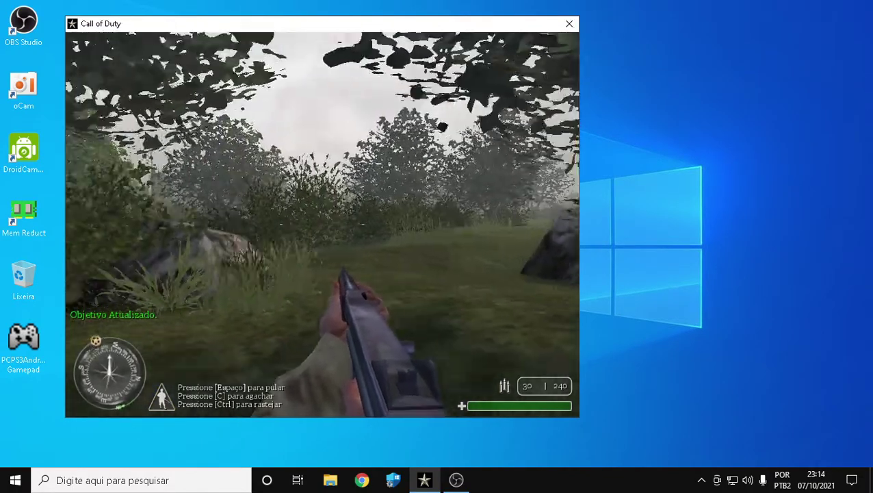
Test the movement and aiming controls by walking and looking around the grassy path near the rock
key("w")
key("w")
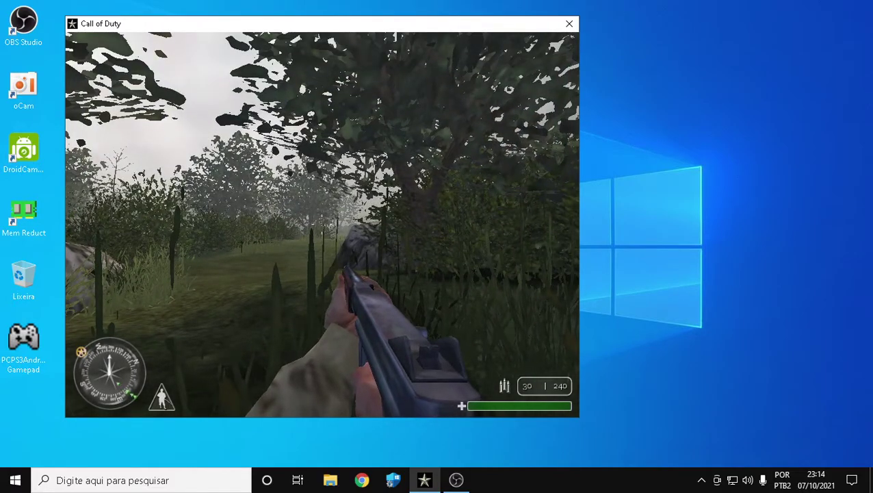
key("w")
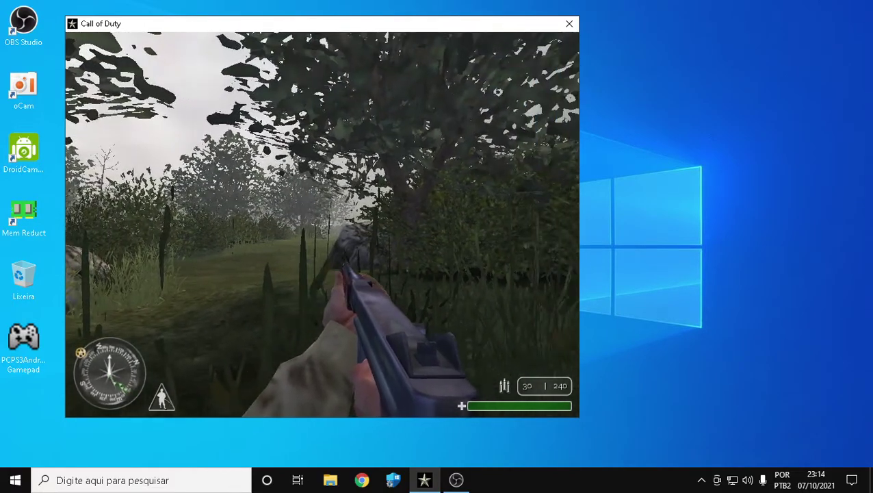
key("w")
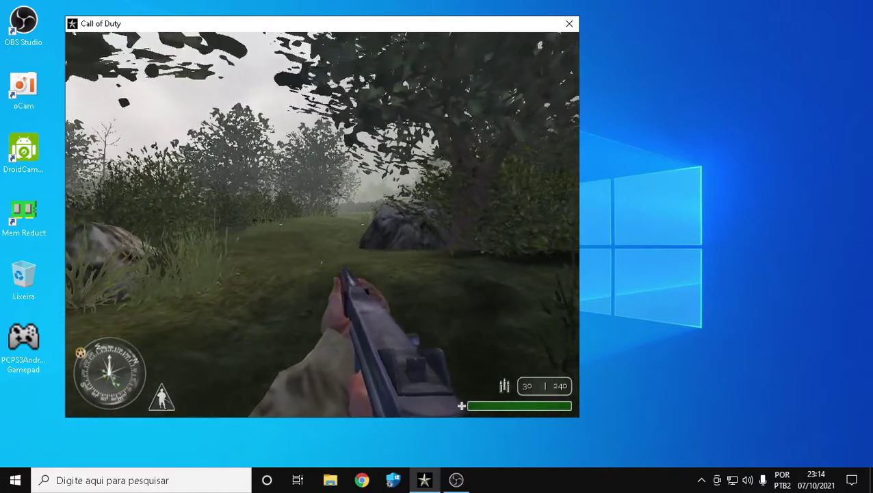
key("w")
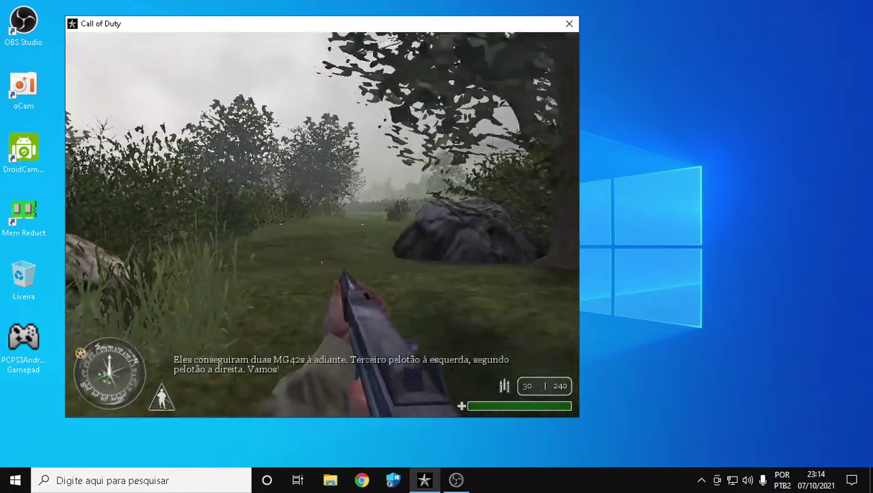
key("w")
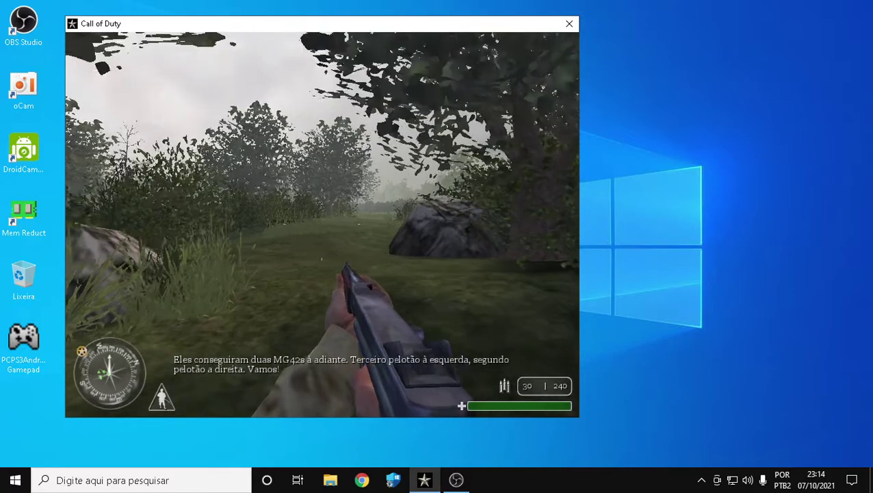
key("w")
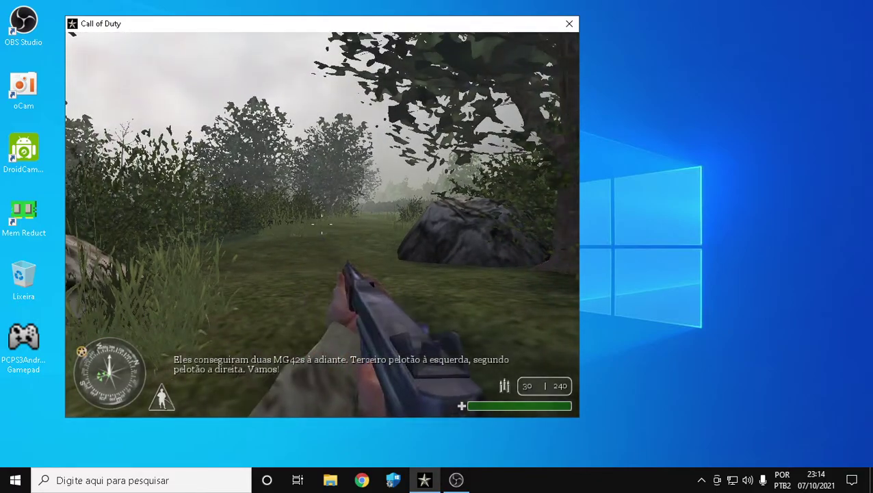
key("w")
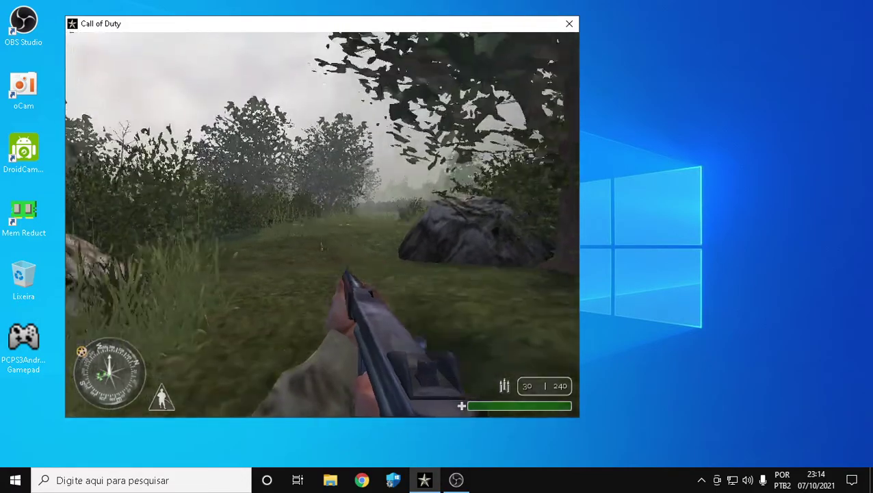
Test weapon switching through the Garanda M1, Thompson and Pistola 45, and display the mission objectives
key("4")
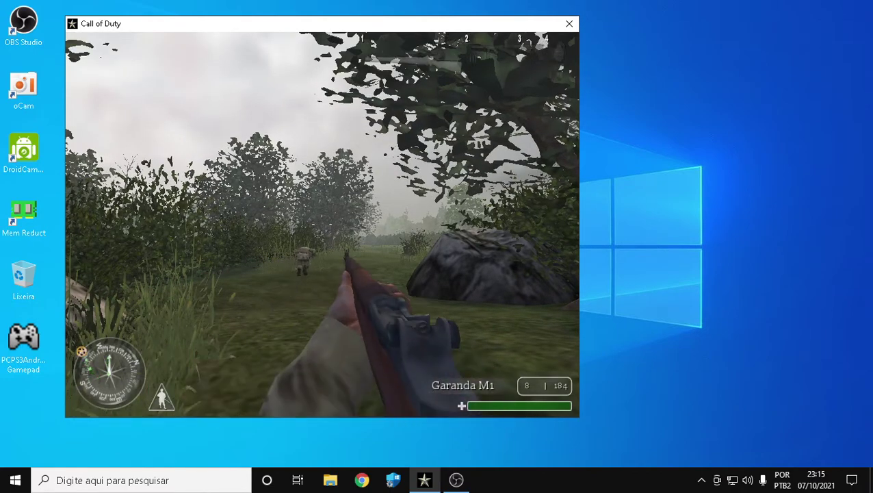
left_click(322, 226)
left_click(321, 225)
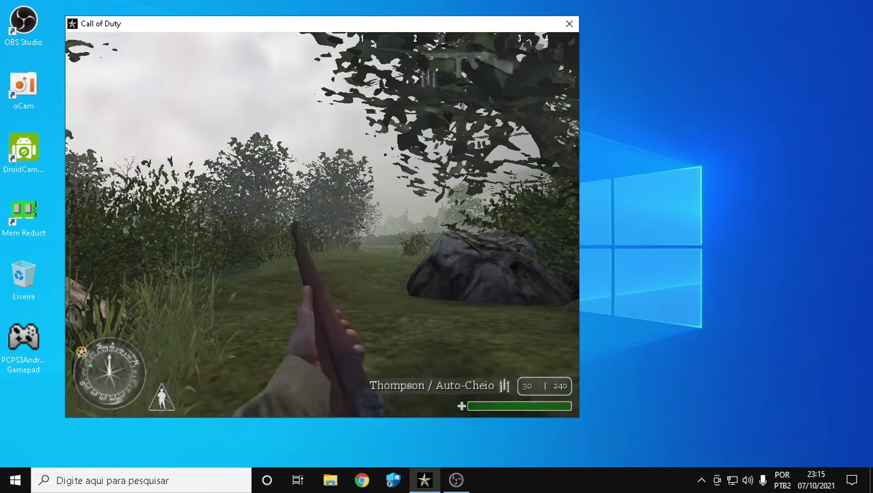
scroll(322, 226, "down", 1)
key("Tab")
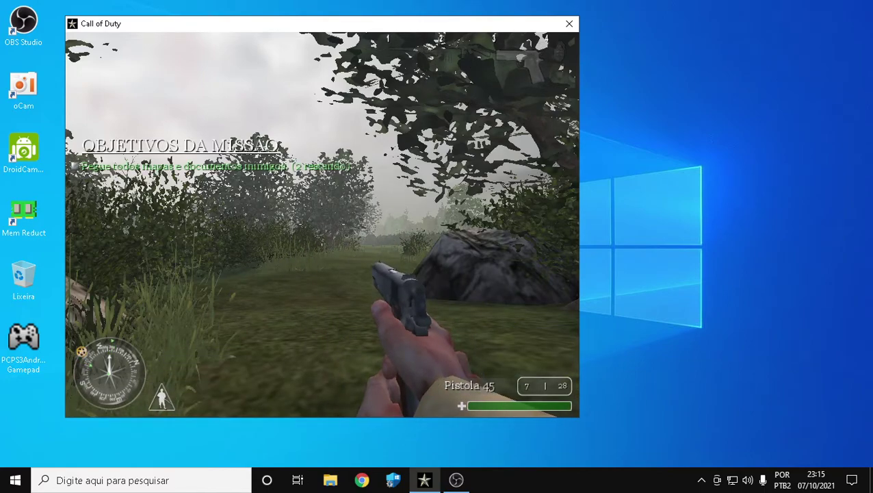
Test firing with three pistol shots, then walk forward and turn the view to the right
left_click(321, 226)
left_click(321, 226)
left_click(322, 225)
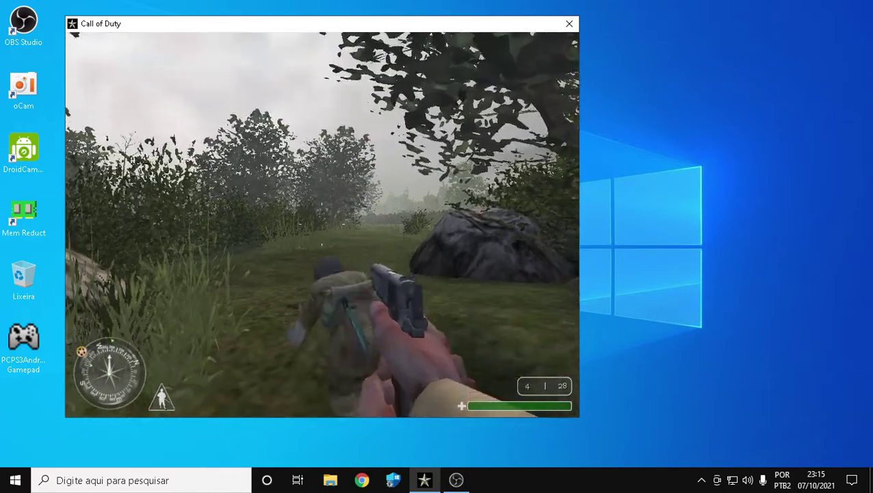
key("w")
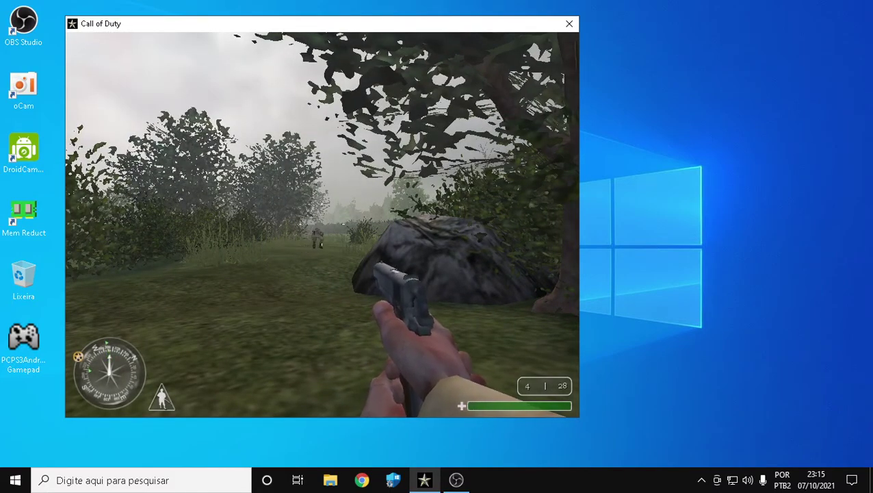
key("Right")
Quit the running mission and exit Call of Duty, confirming the exit
key("Escape")
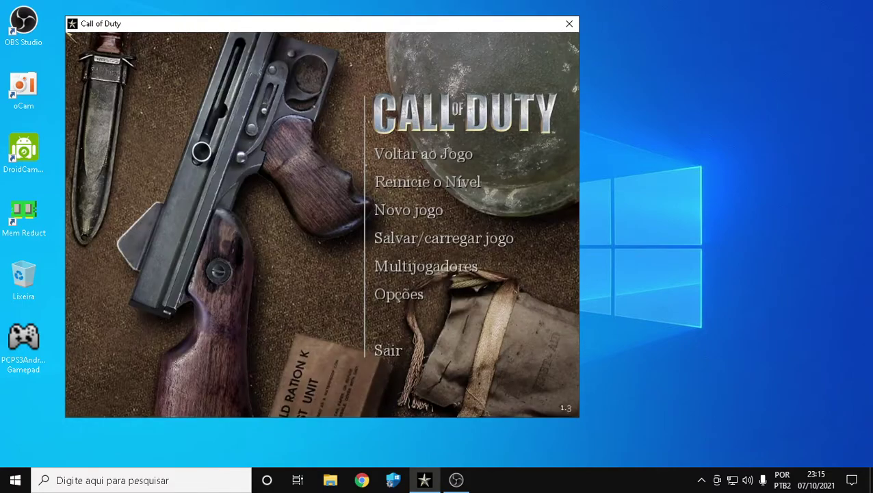
left_click(382, 352)
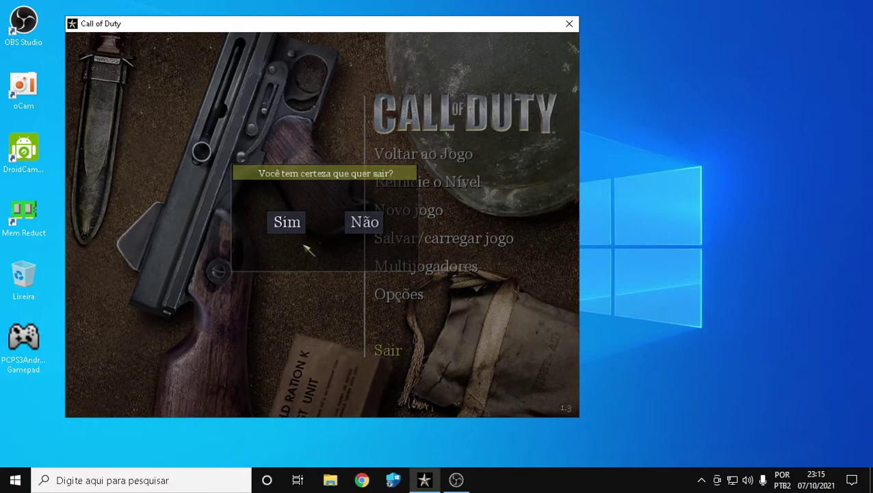
left_click(288, 222)
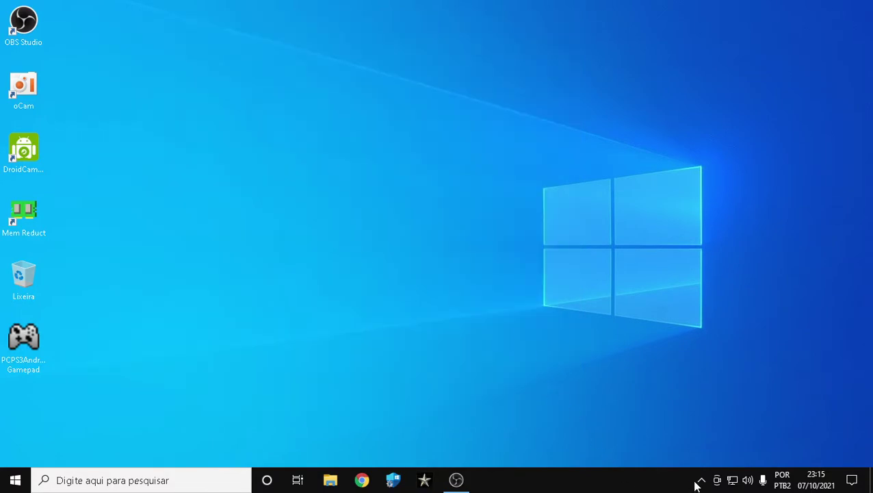
Restore Xpadder from the background, move its window to the middle of the desktop and dismiss the window
left_click(699, 481)
left_click(726, 455)
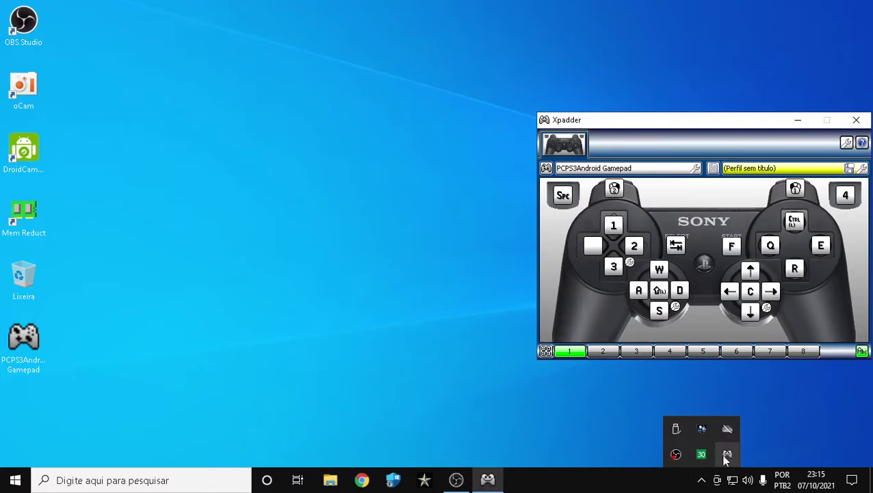
left_click_drag(707, 124, 439, 114)
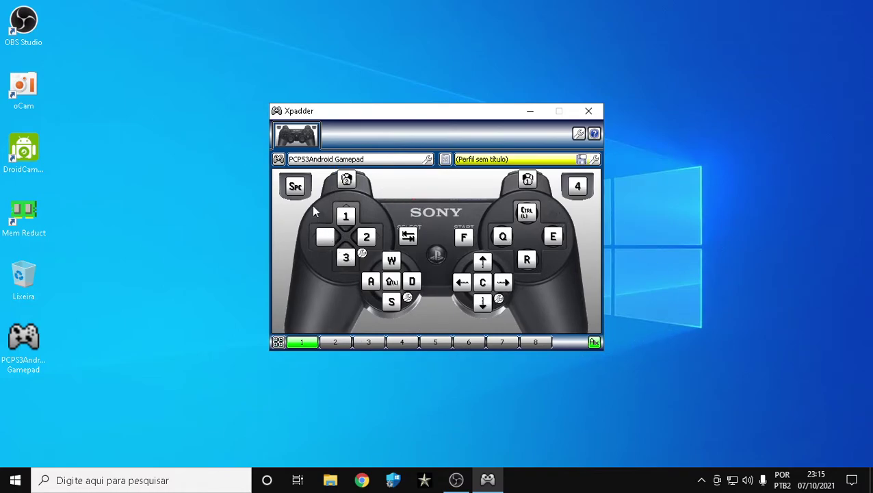
left_click(588, 111)
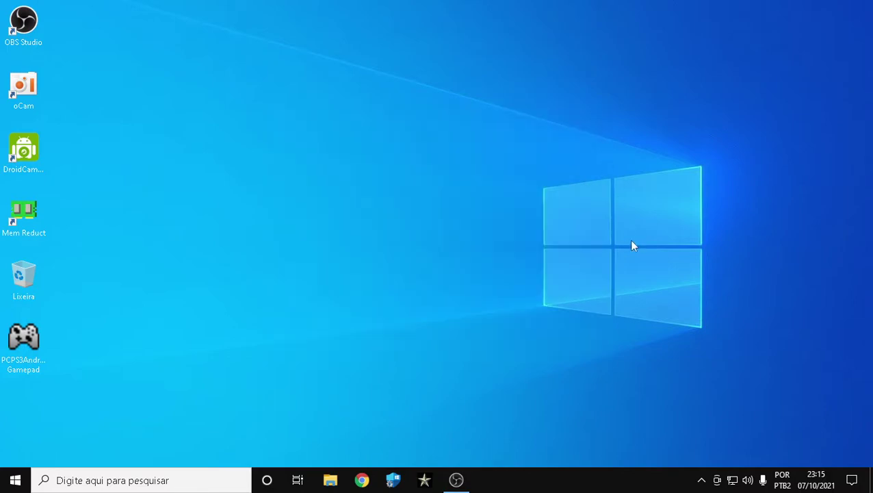
Shut down Xpadder completely, saving the PCPS3Android Gamepad profile as (Perfil sem título) in the Xpadder folder
left_click(701, 479)
left_click(726, 453)
right_click(727, 453)
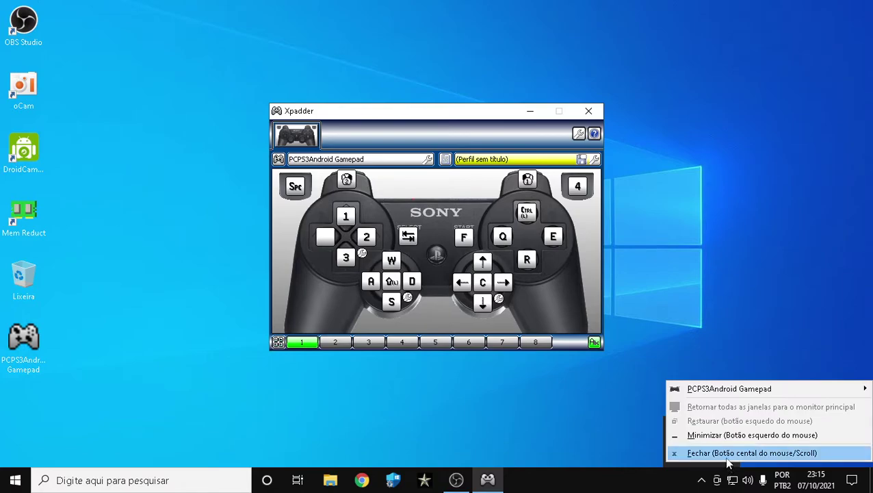
left_click(727, 456)
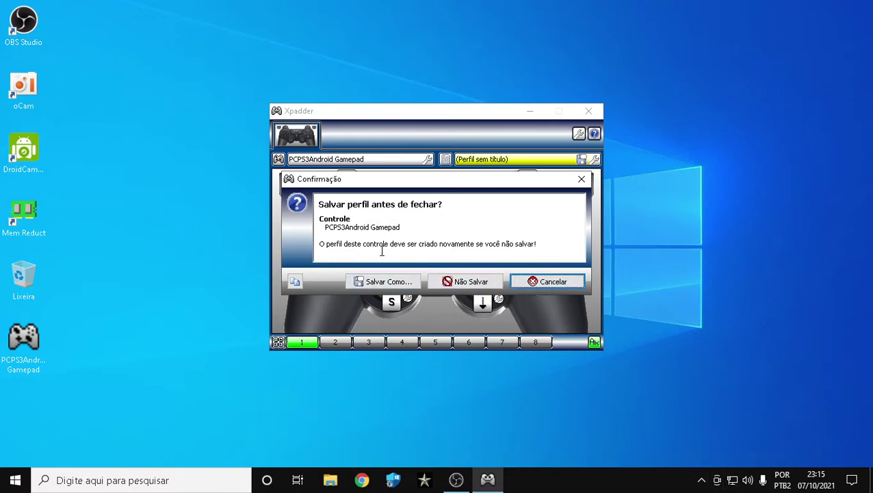
left_click(701, 480)
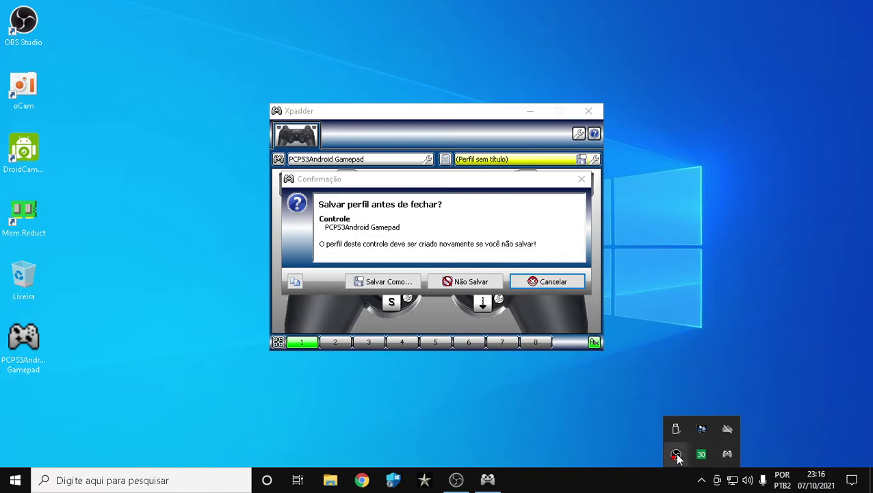
left_click(374, 282)
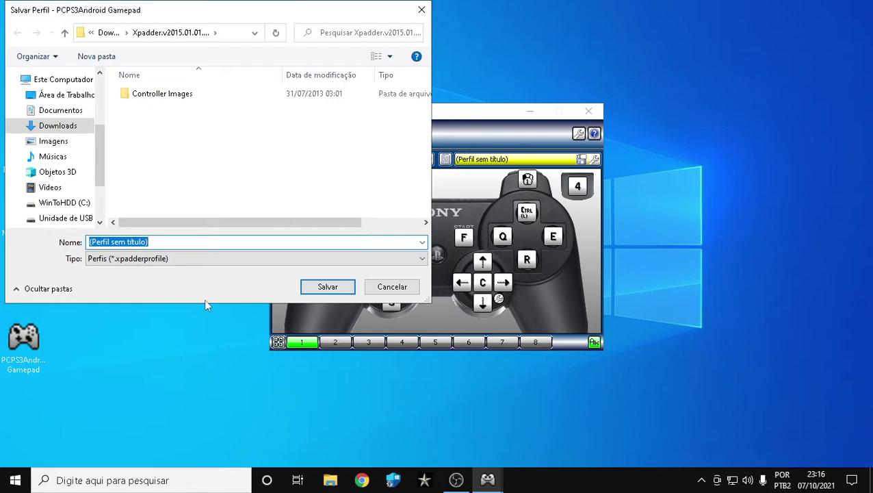
left_click(327, 287)
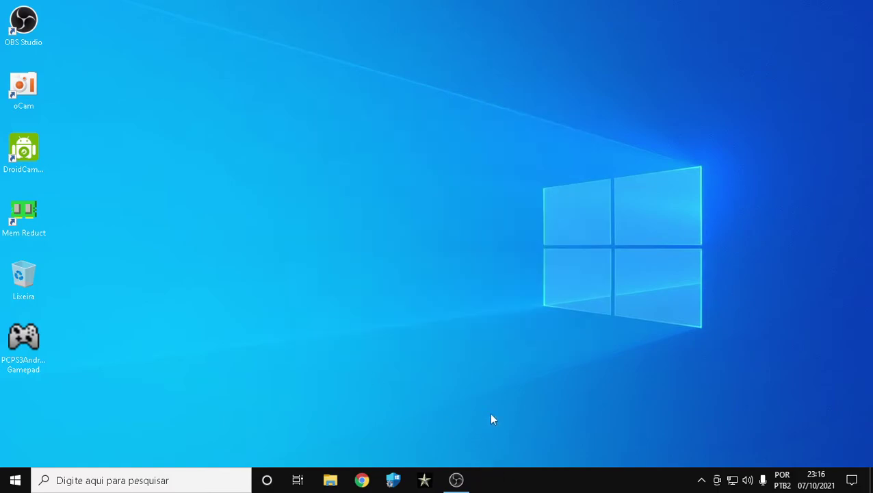
Check the background programs for Xpadder and try to open the PCPS3Android Gamepad controller file from the desktop
left_click(700, 479)
left_click(701, 480)
double_click(21, 365)
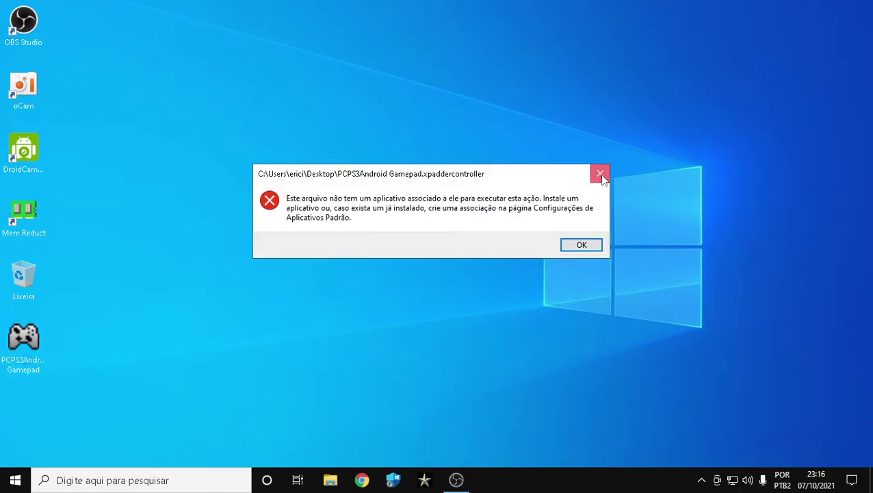
left_click(600, 174)
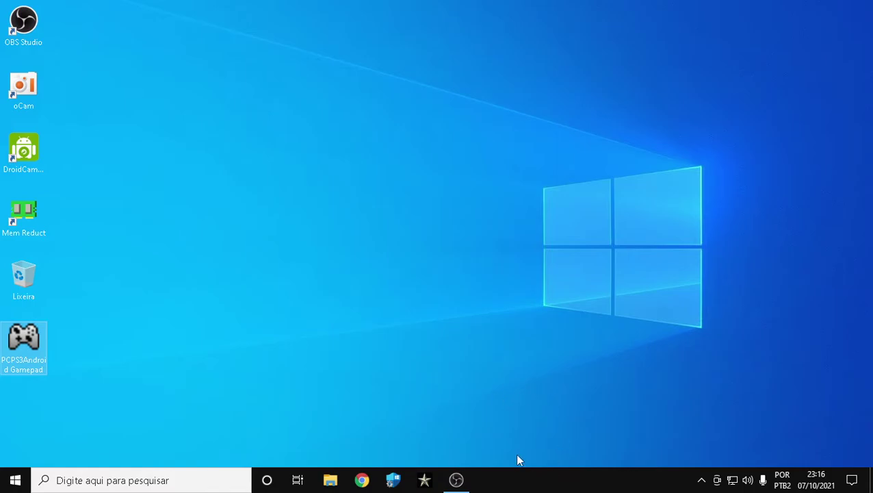
left_click(702, 479)
left_click(701, 480)
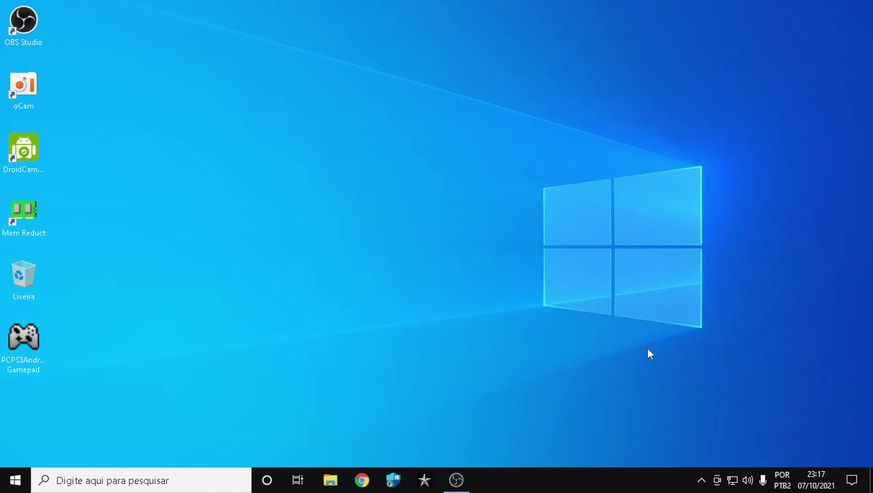
left_click(702, 481)
left_click(701, 481)
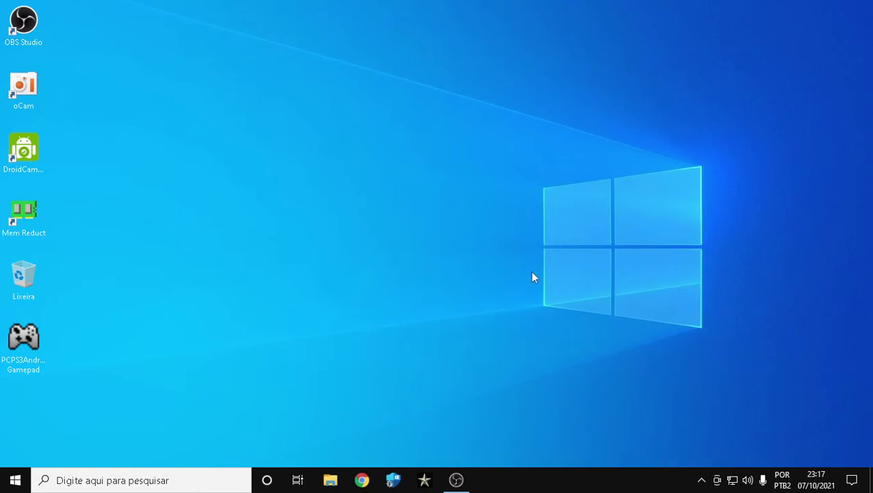